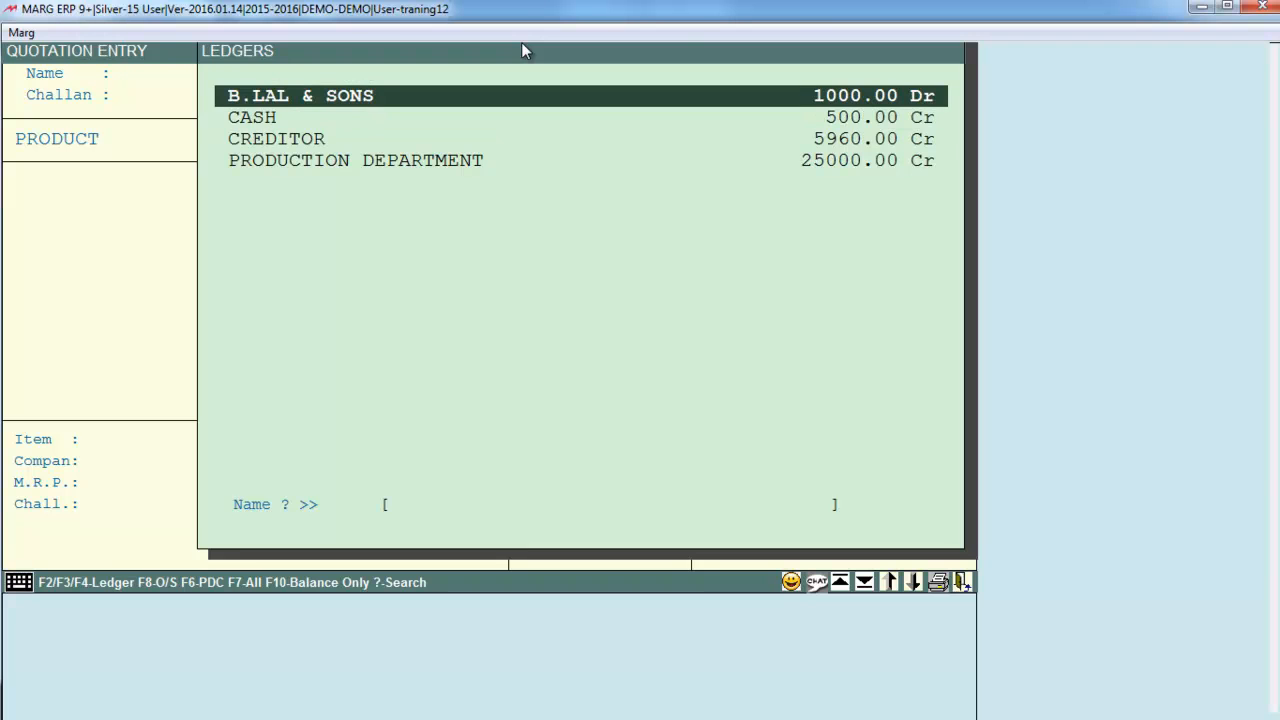
# Choose B.LAL & SONS as the quotation's party and accept the bill details with delivery date 25/01/2016
pyautogui.press('Return')
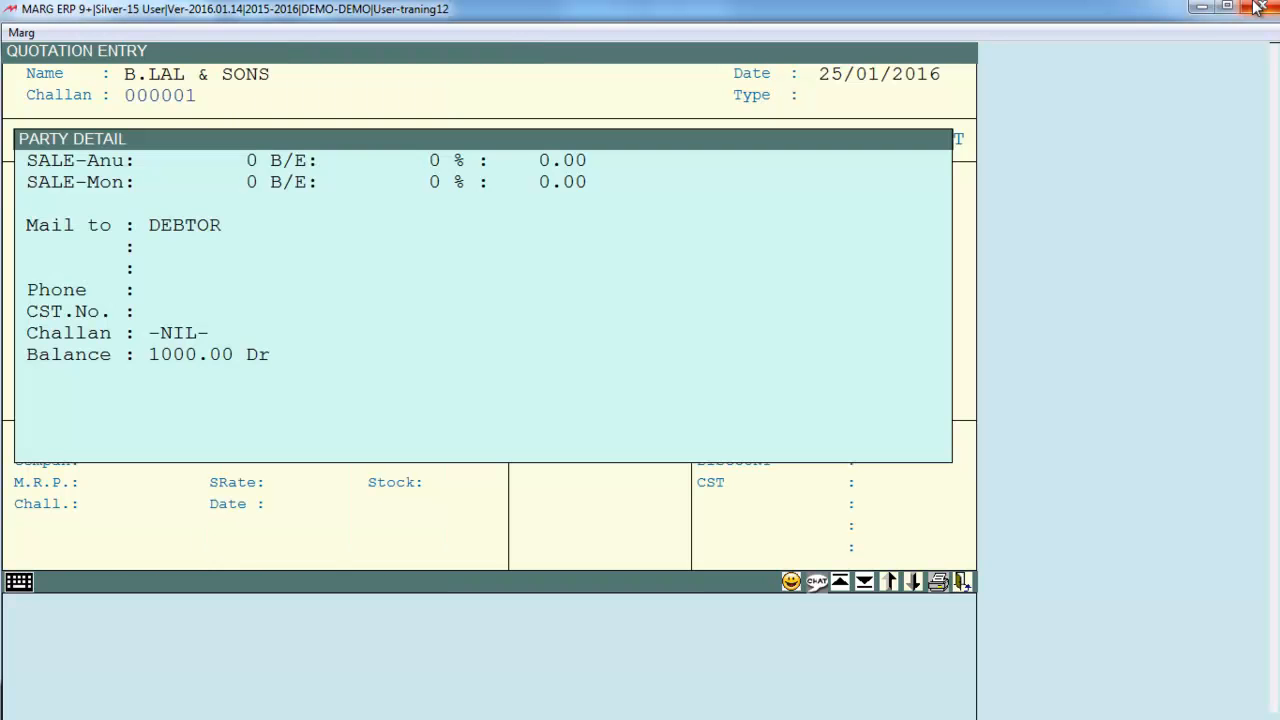
pyautogui.press('Return')
pyautogui.press('Return')
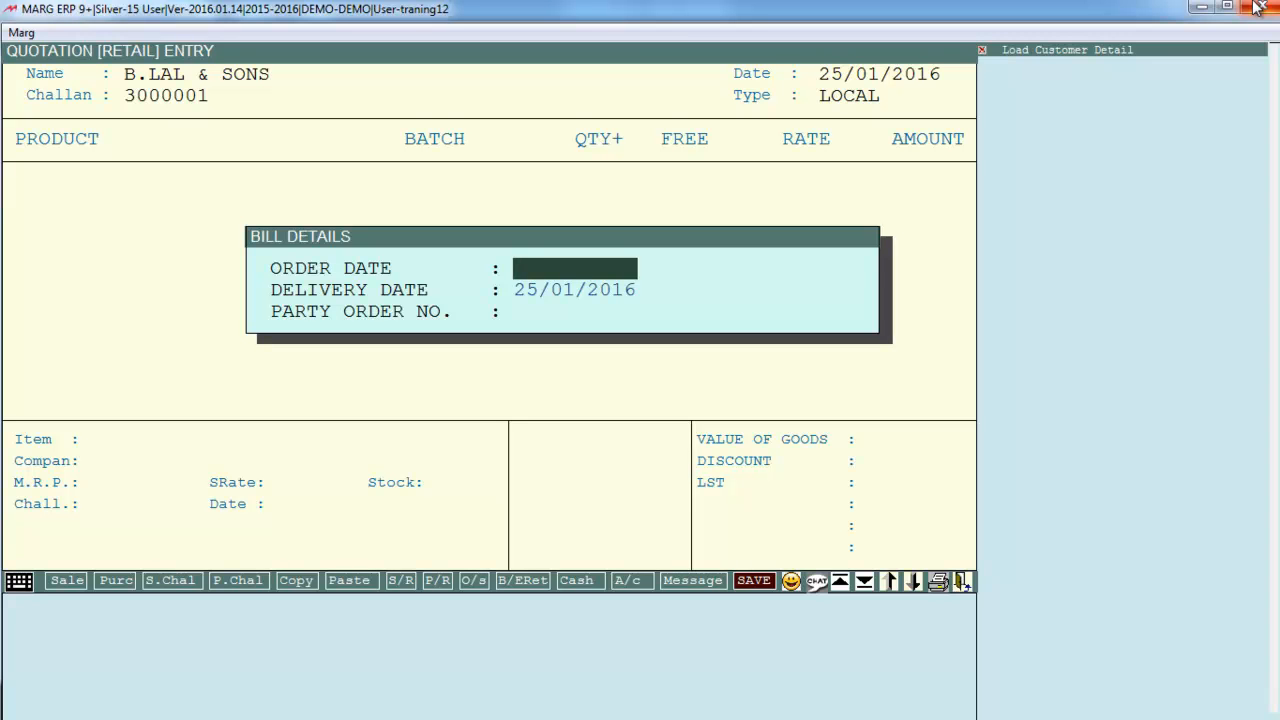
pyautogui.press('Return')
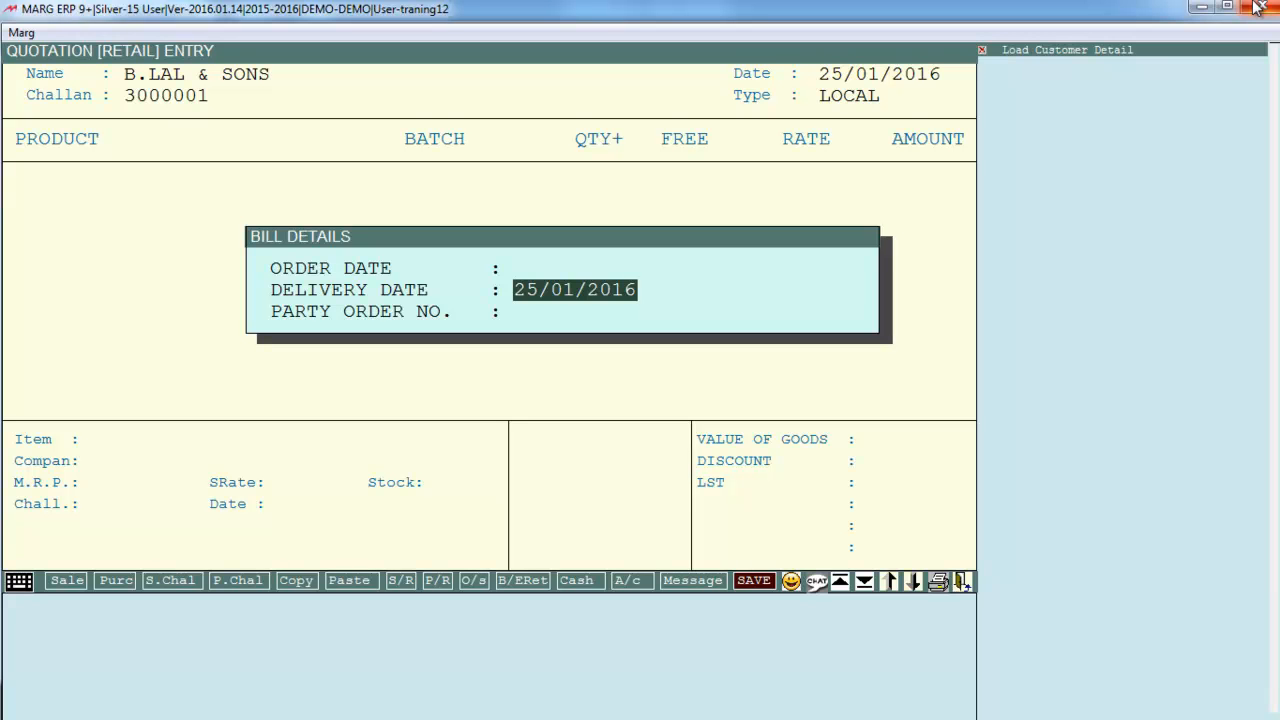
pyautogui.press('Return')
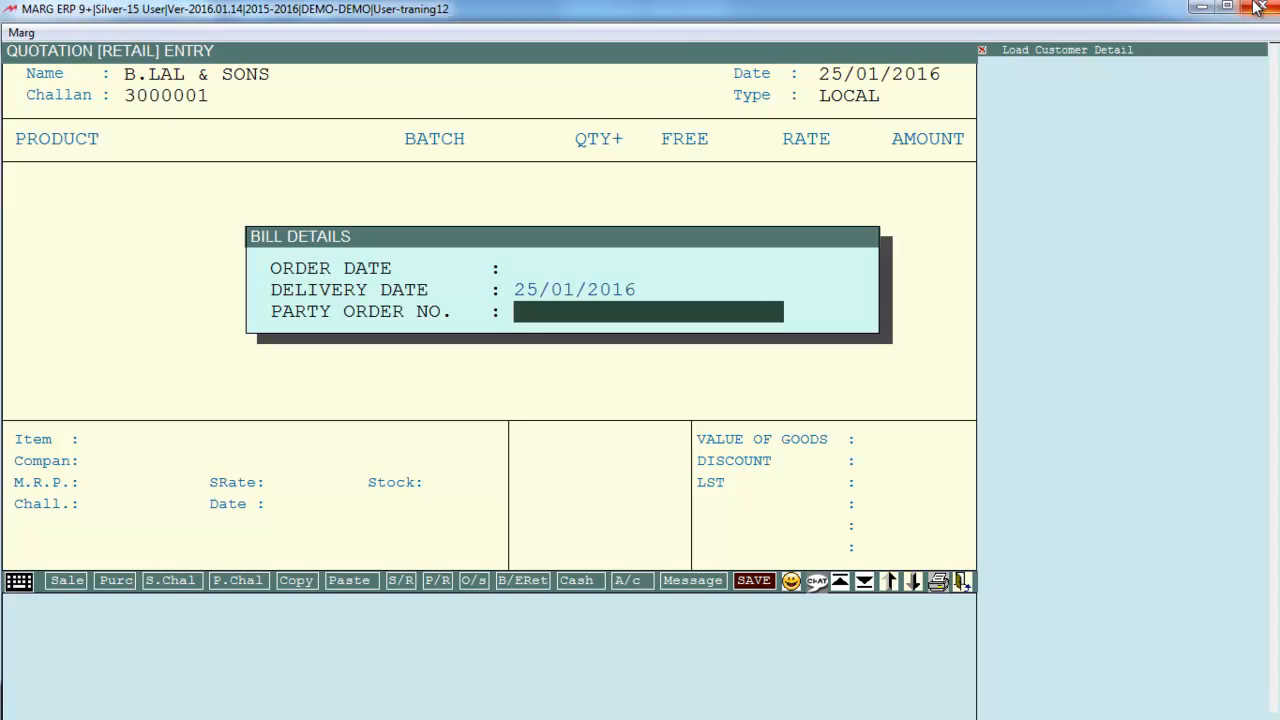
pyautogui.press('Return')
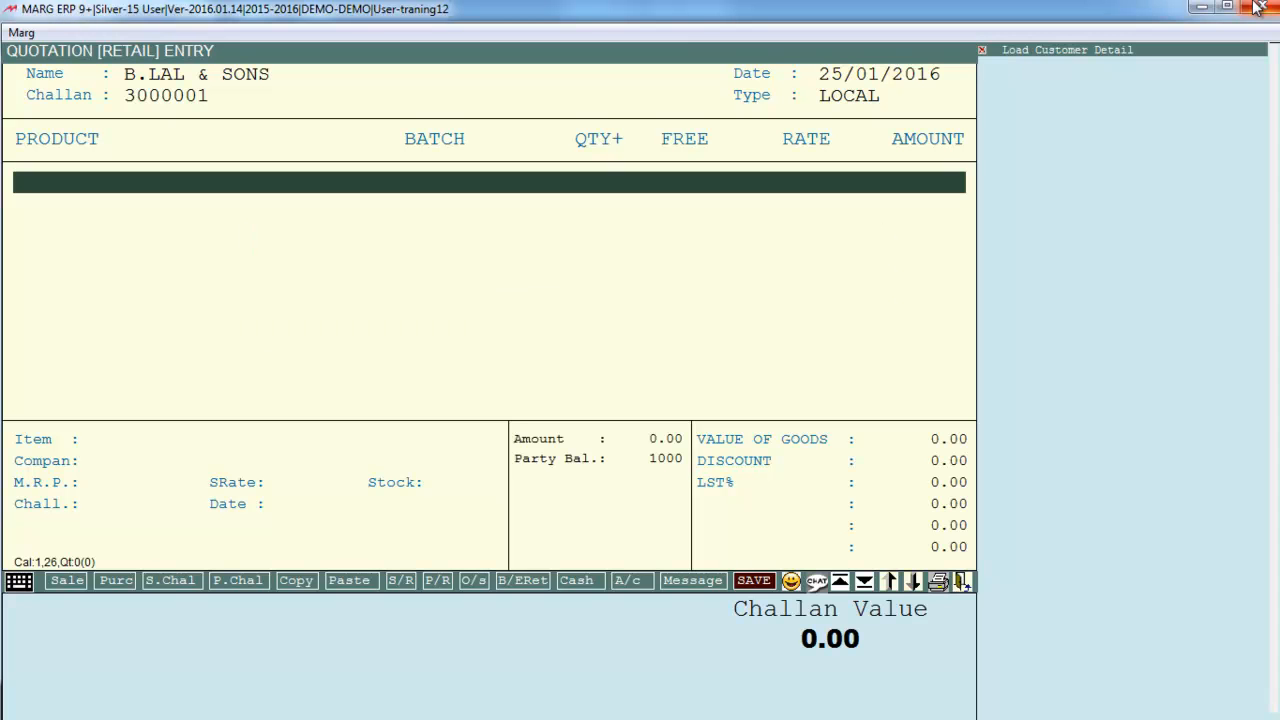
# Add AMLOGUARD from batch 002 to the quotation with quantity 10 and rate 60
pyautogui.press('Return')
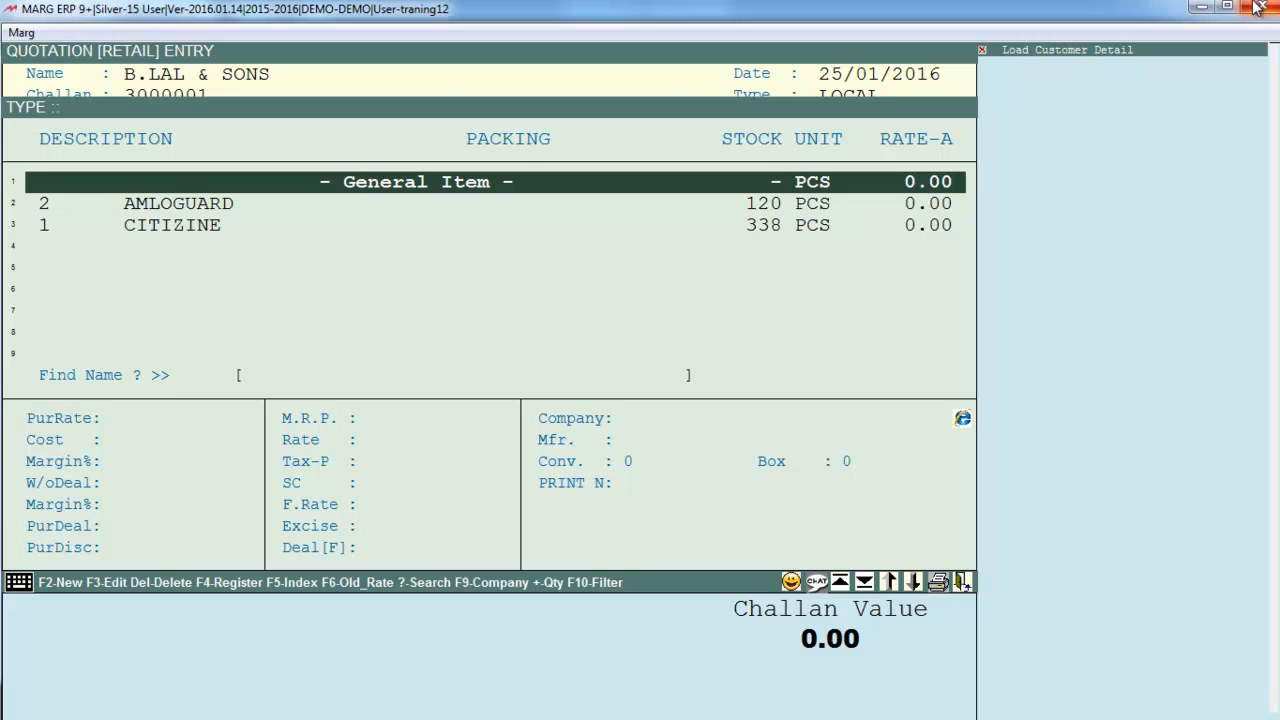
pyautogui.press('Down')
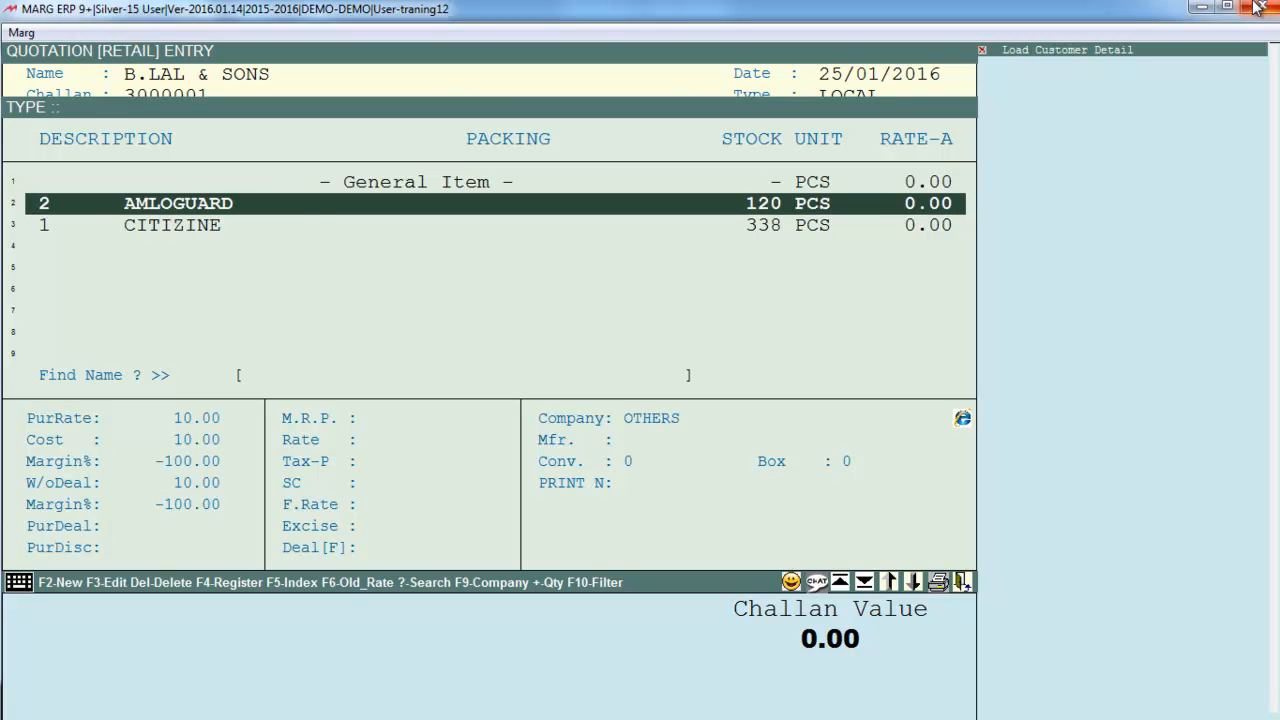
pyautogui.press('Return')
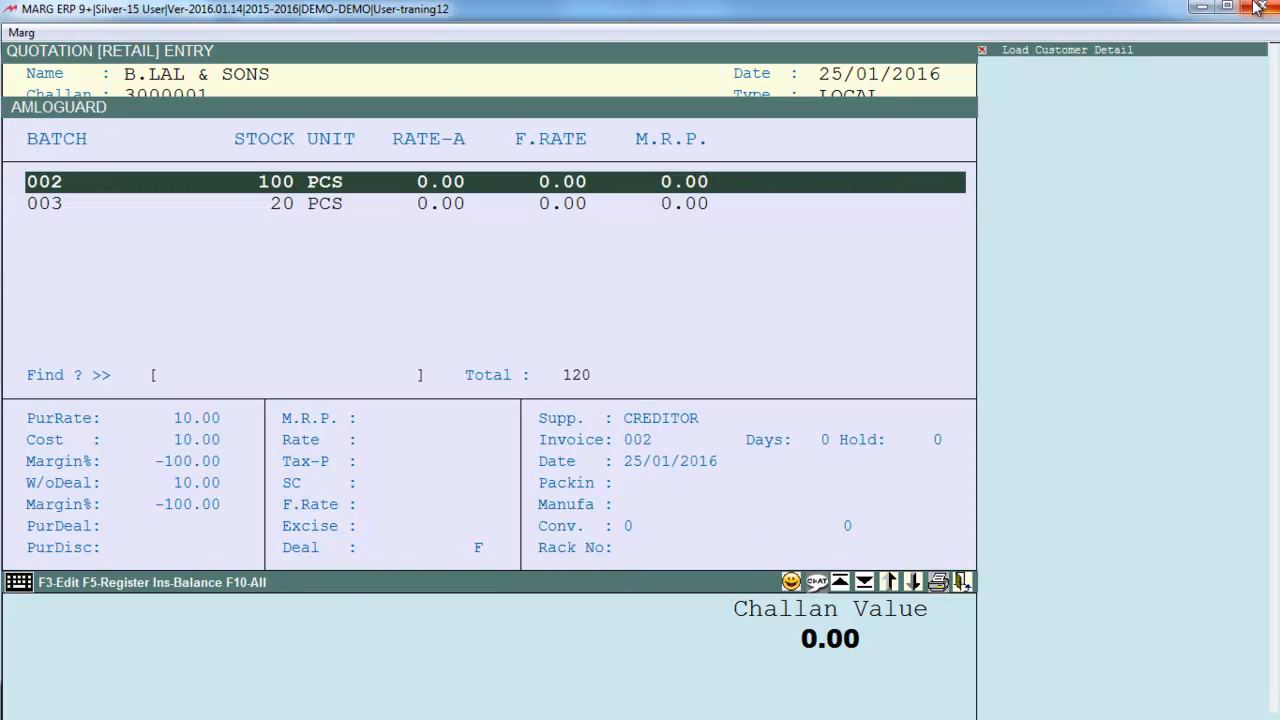
pyautogui.press('Return')
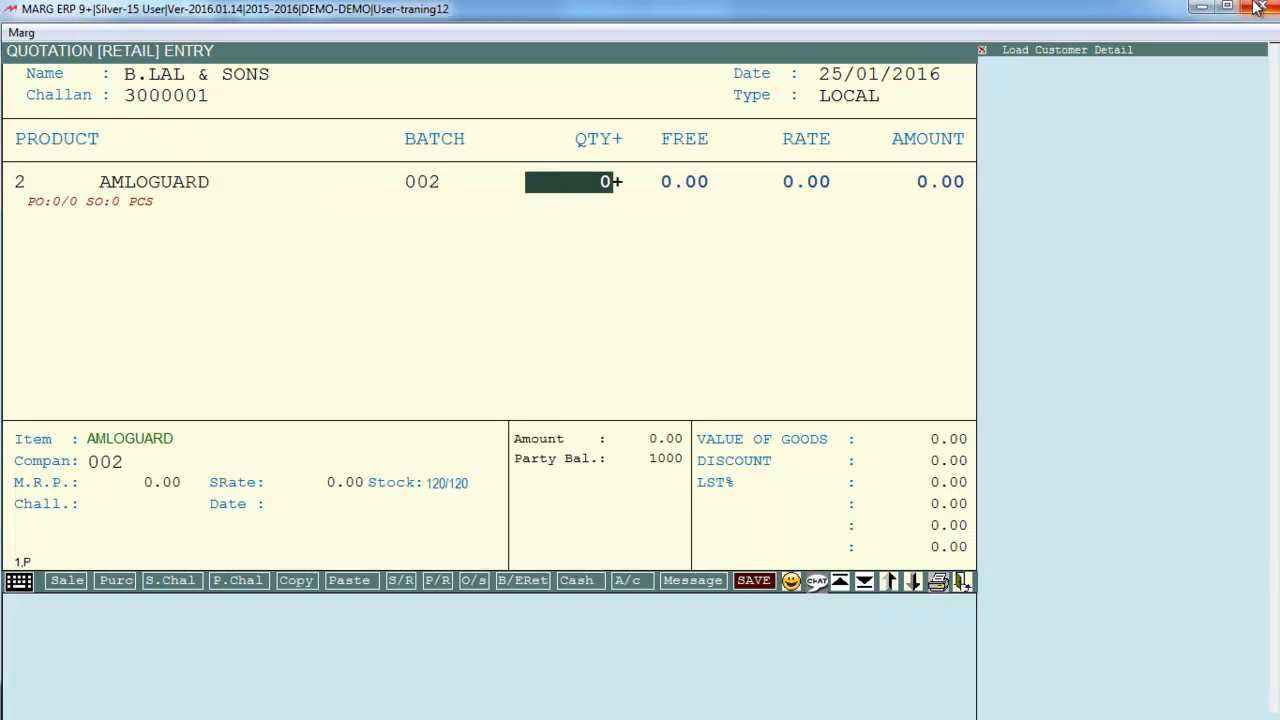
pyautogui.write('10')
pyautogui.press('Return')
pyautogui.press('Return')
pyautogui.write('60')
pyautogui.press('Return')
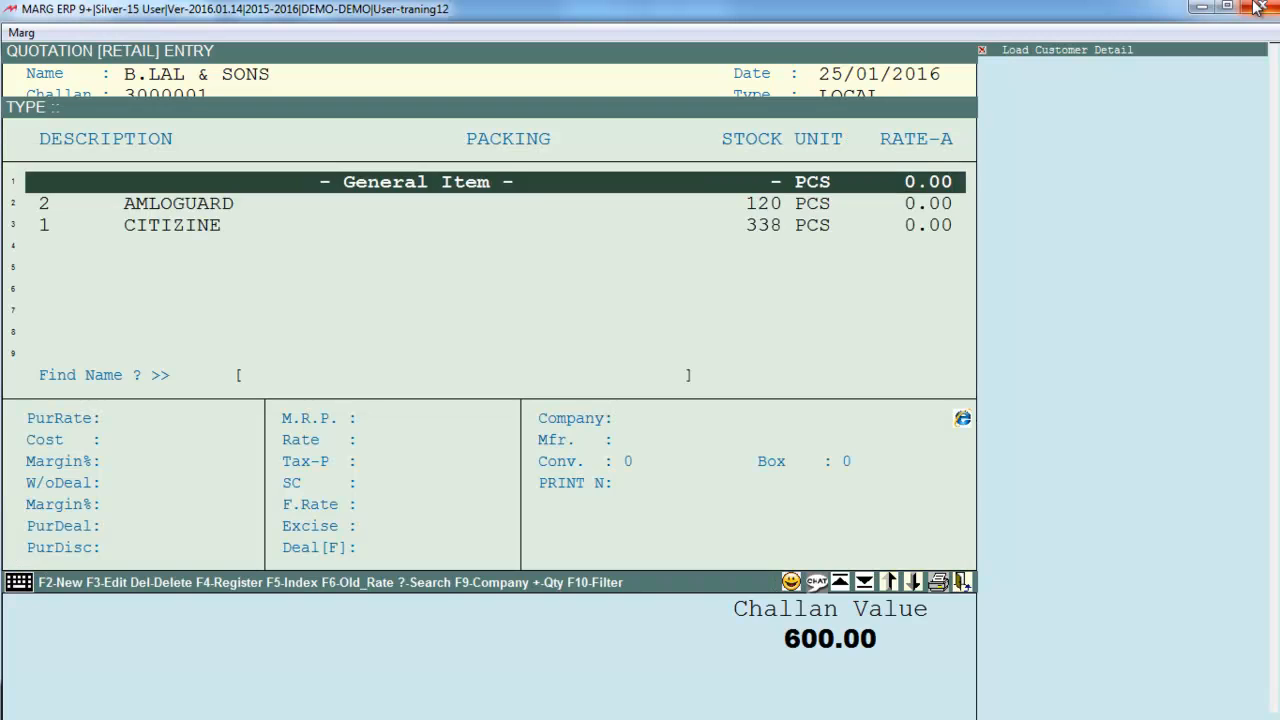
# Add CITIZINE to the quotation with quantity 25 and rate 50
pyautogui.press('Down')
pyautogui.press('Down')
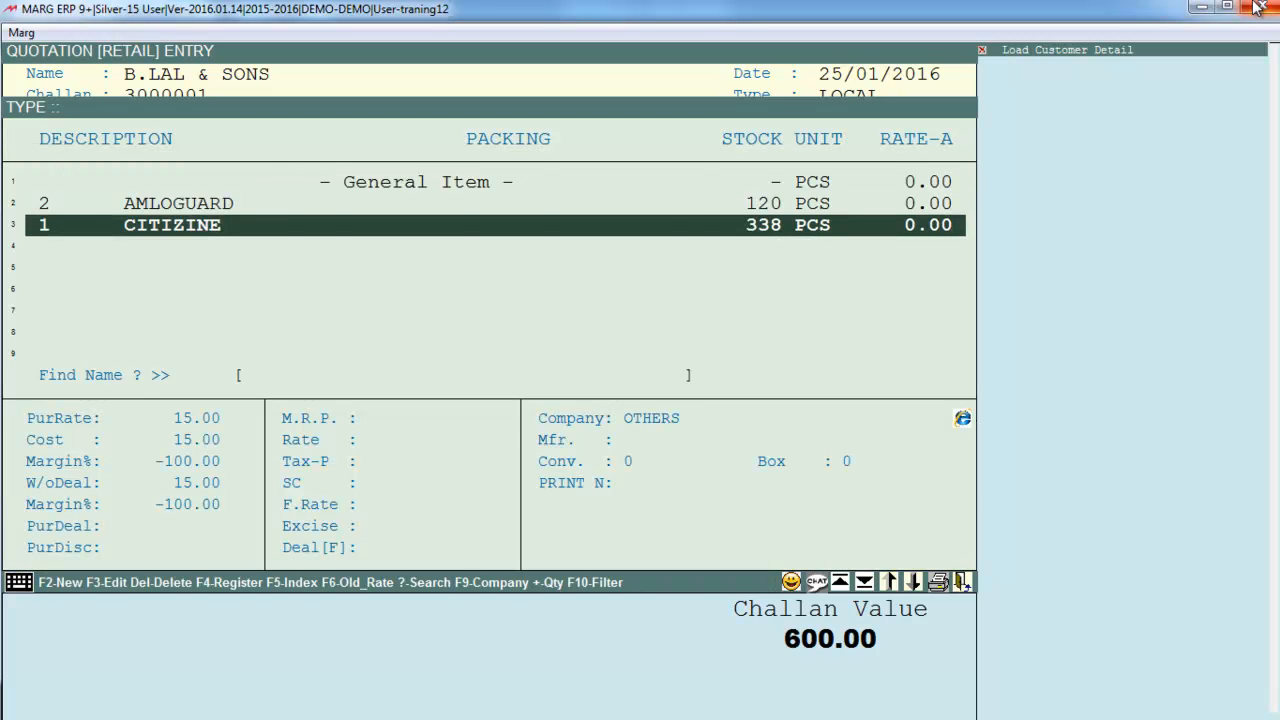
pyautogui.press('Return')
pyautogui.press('Return')
pyautogui.write('25')
pyautogui.press('Return')
pyautogui.press('Return')
pyautogui.write('50')
pyautogui.press('Return')
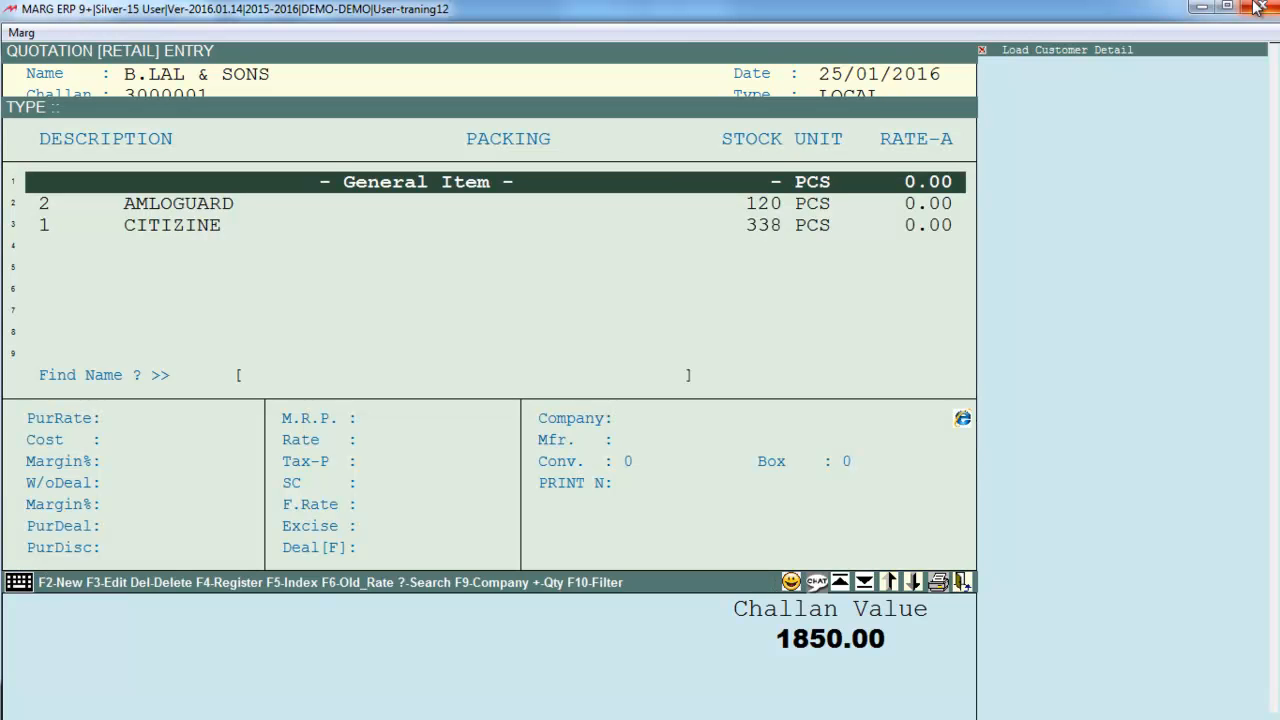
# Finish the quotation's item entry and save the quotation
pyautogui.press('Escape')
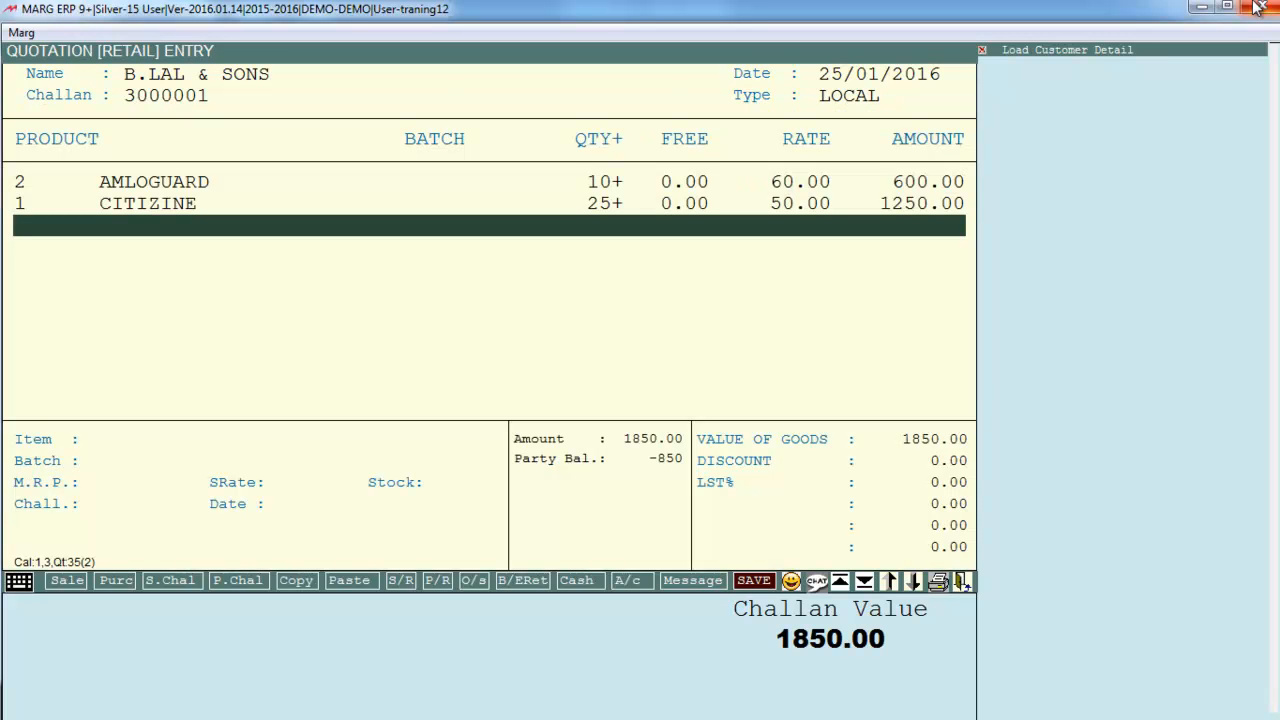
pyautogui.press('Return')
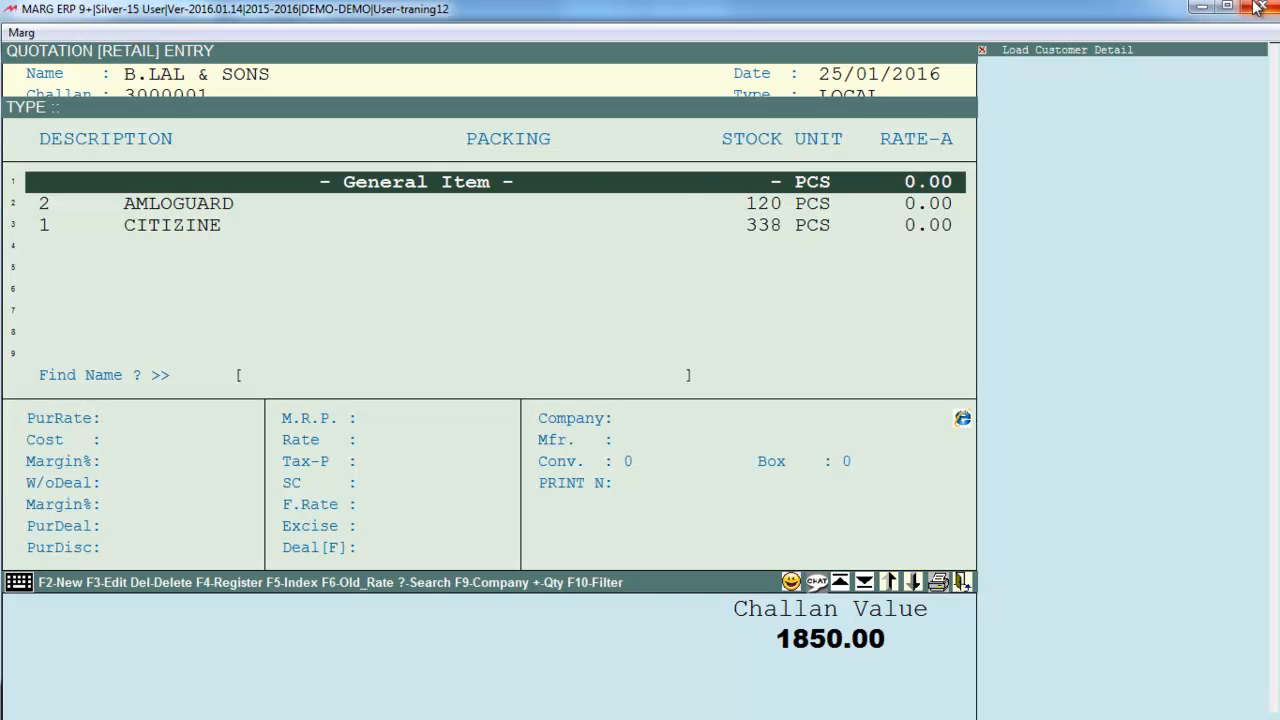
pyautogui.press('Escape')
pyautogui.press('Escape')
pyautogui.press('Return')
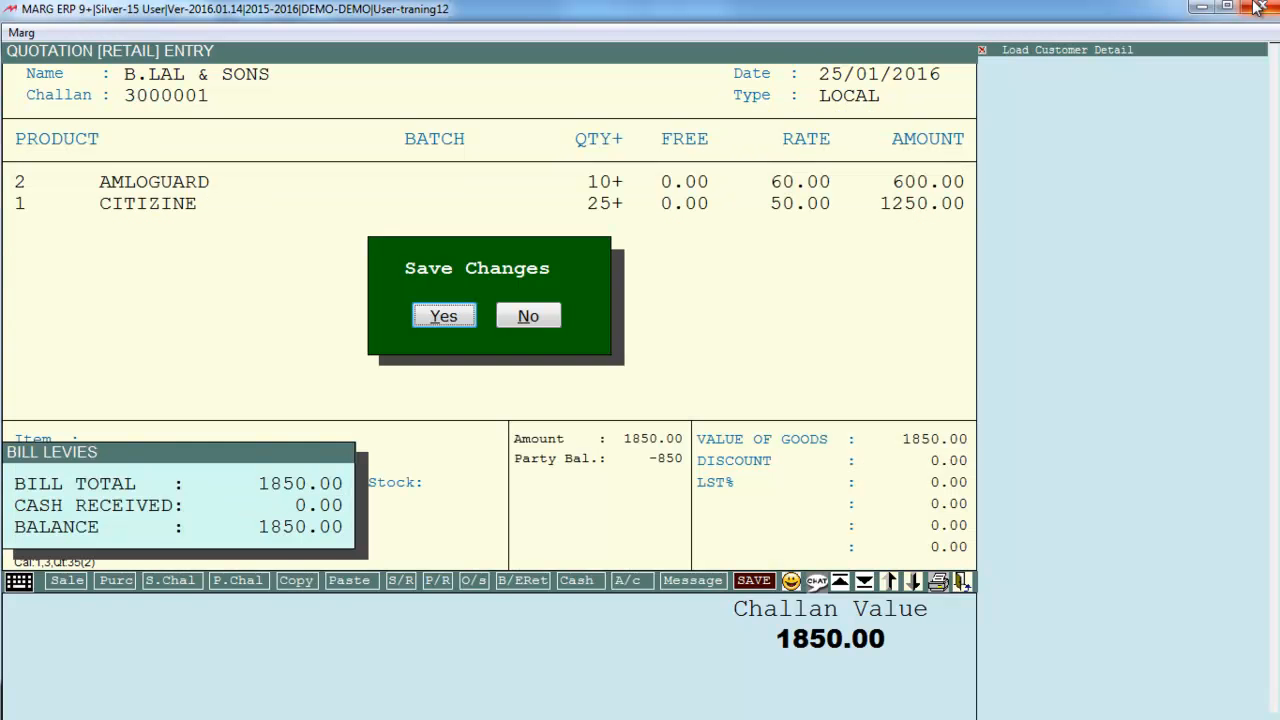
pyautogui.press('Return')
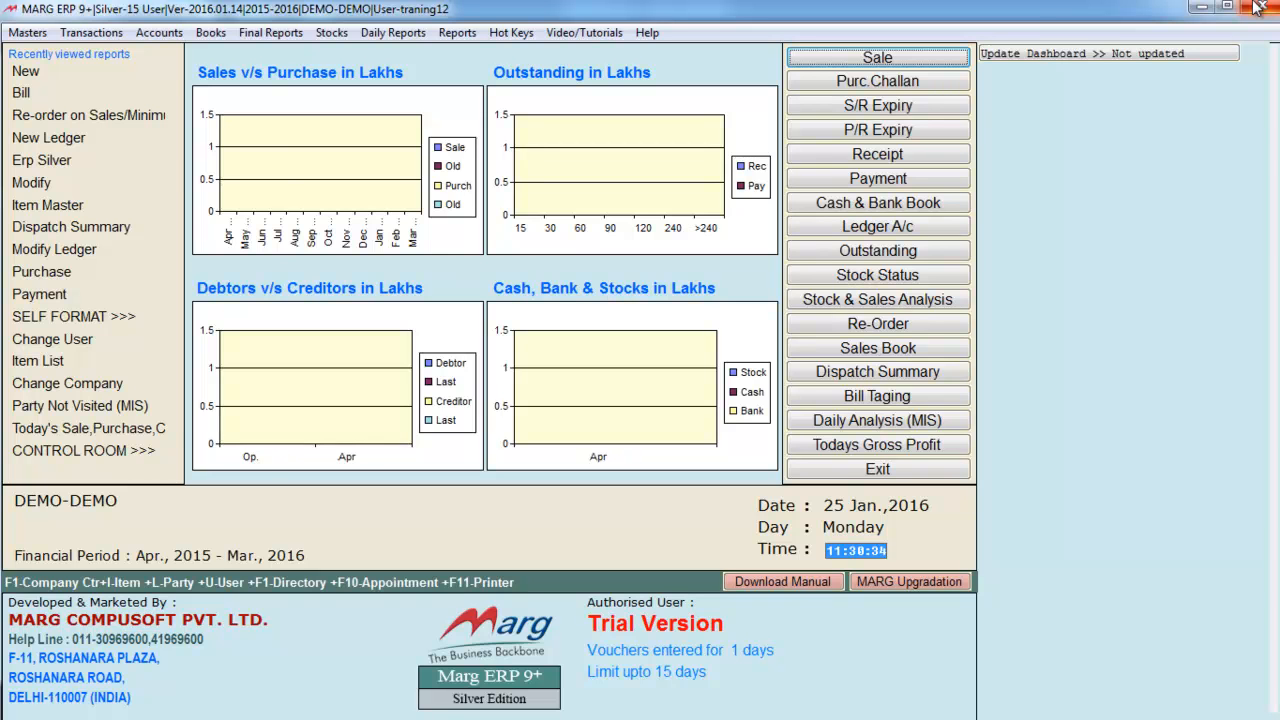
# Start a new local sales order dated 25/01/2016 for B.LAL & SONS
pyautogui.hotkey('alt', 't')
pyautogui.press('s')
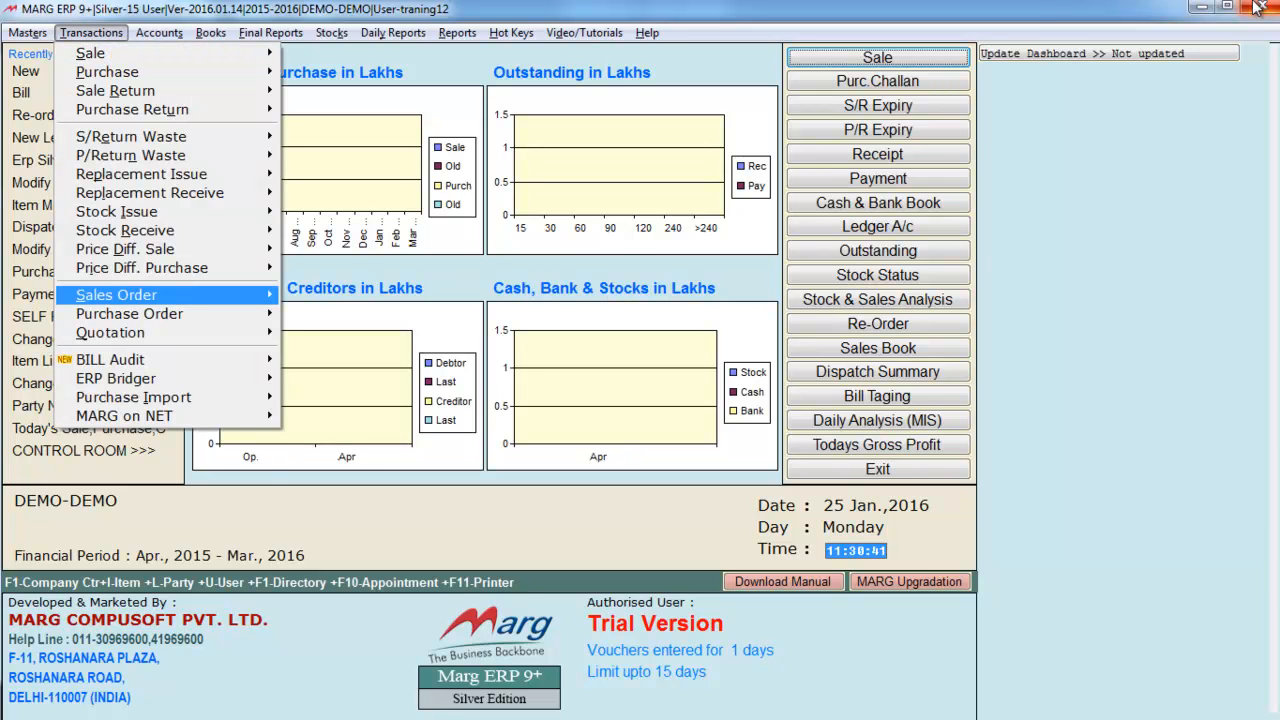
pyautogui.press('Right')
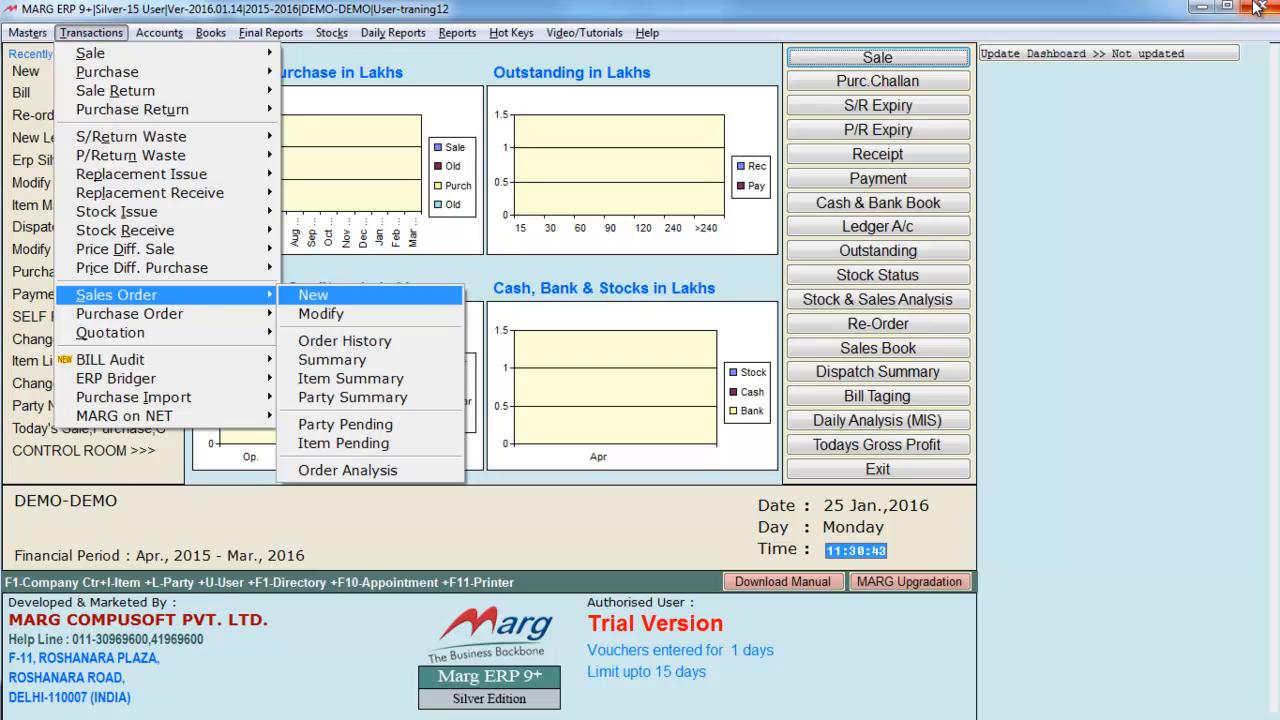
pyautogui.press('Return')
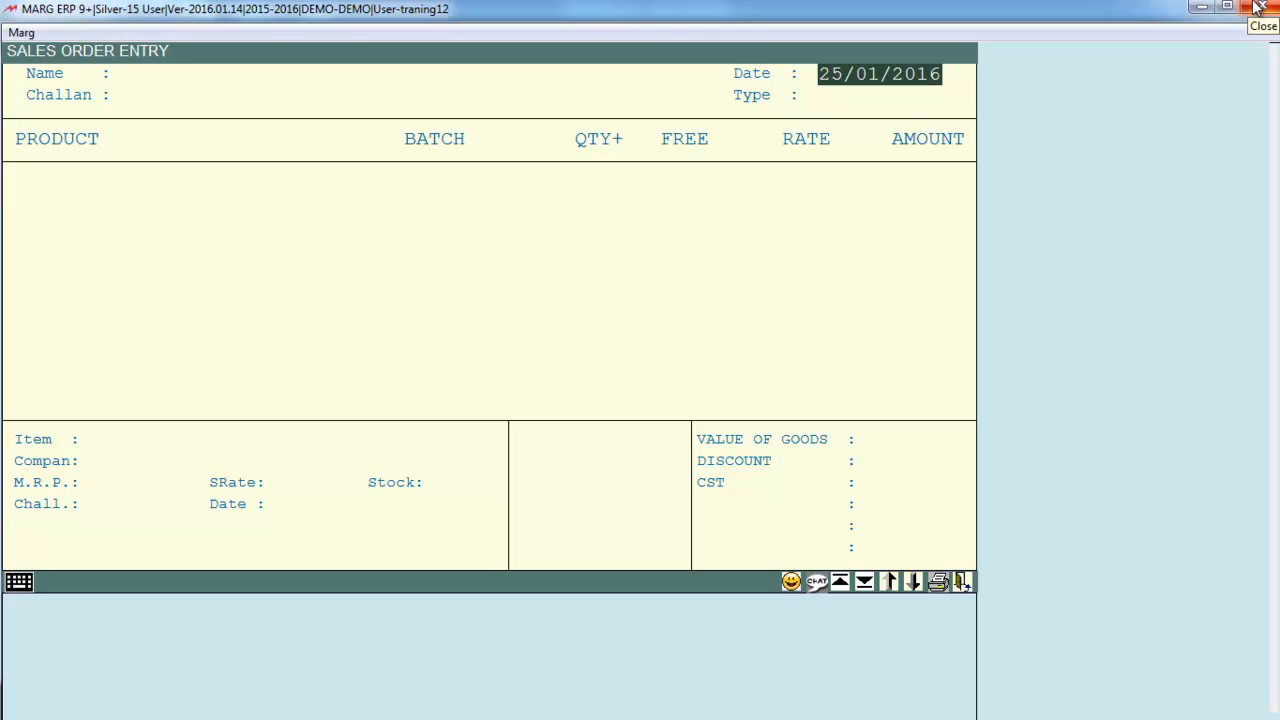
pyautogui.press('Return')
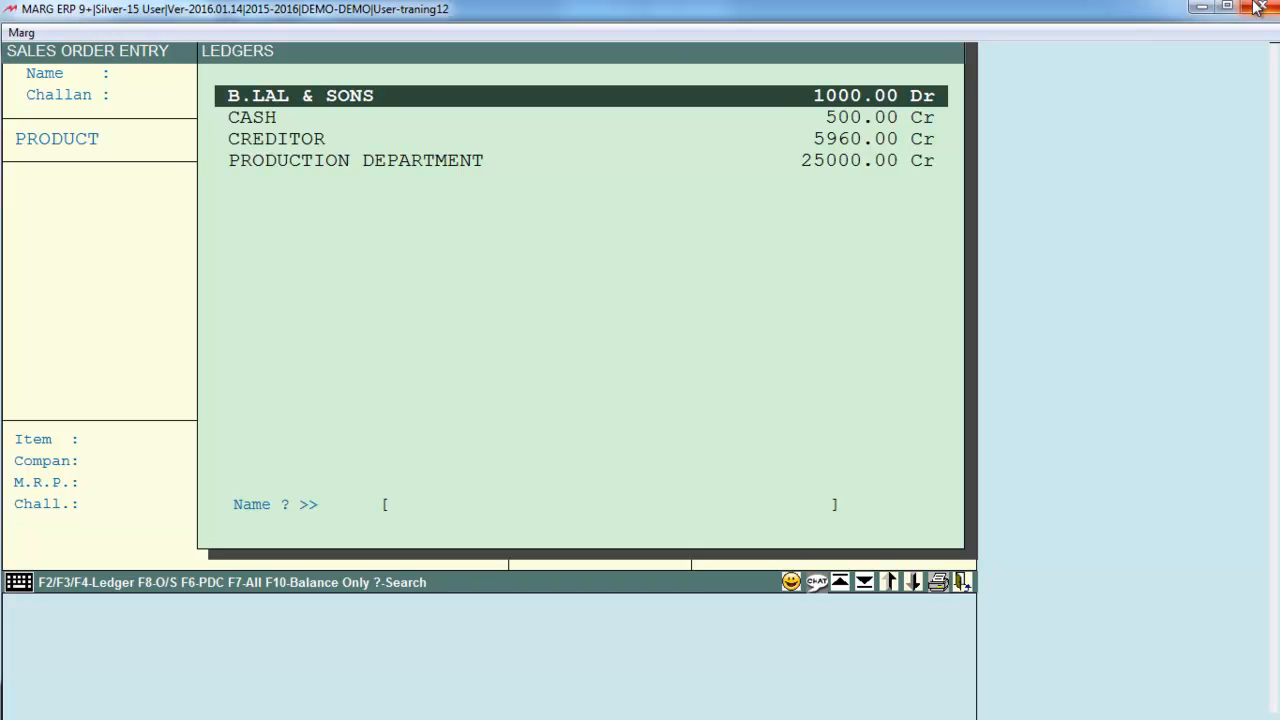
pyautogui.press('Return')
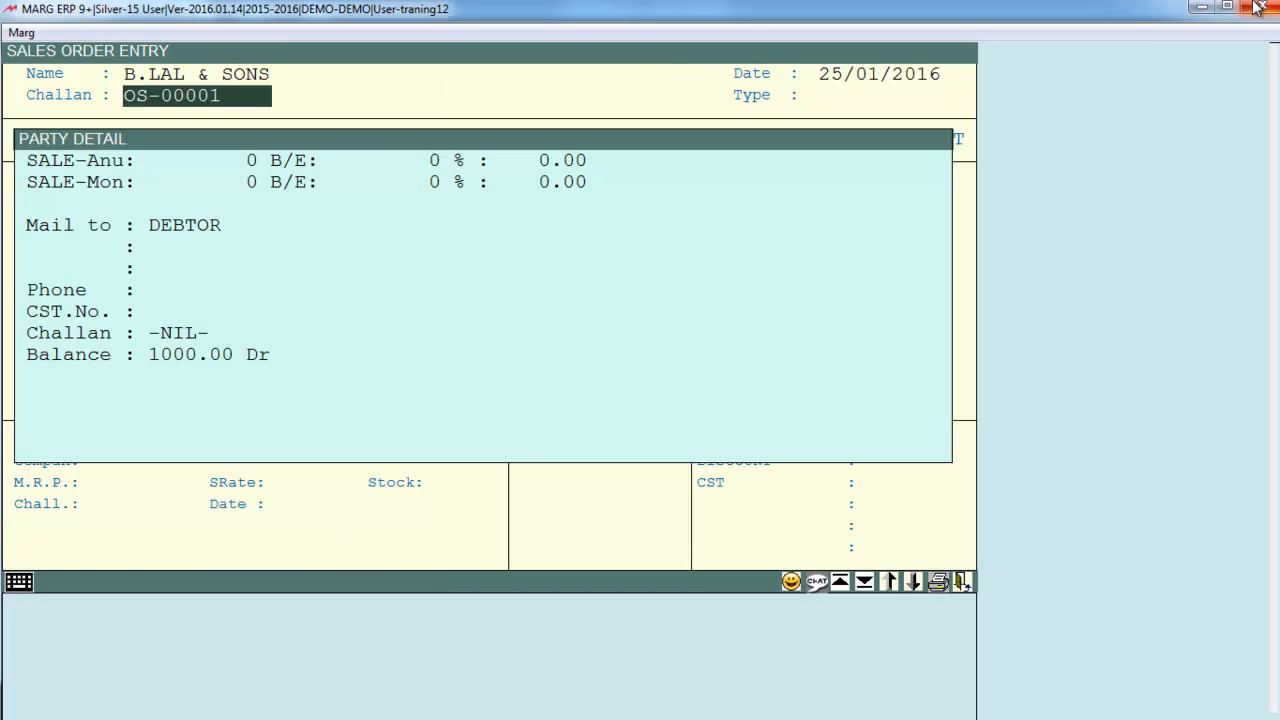
pyautogui.press('Return')
pyautogui.press('Return')
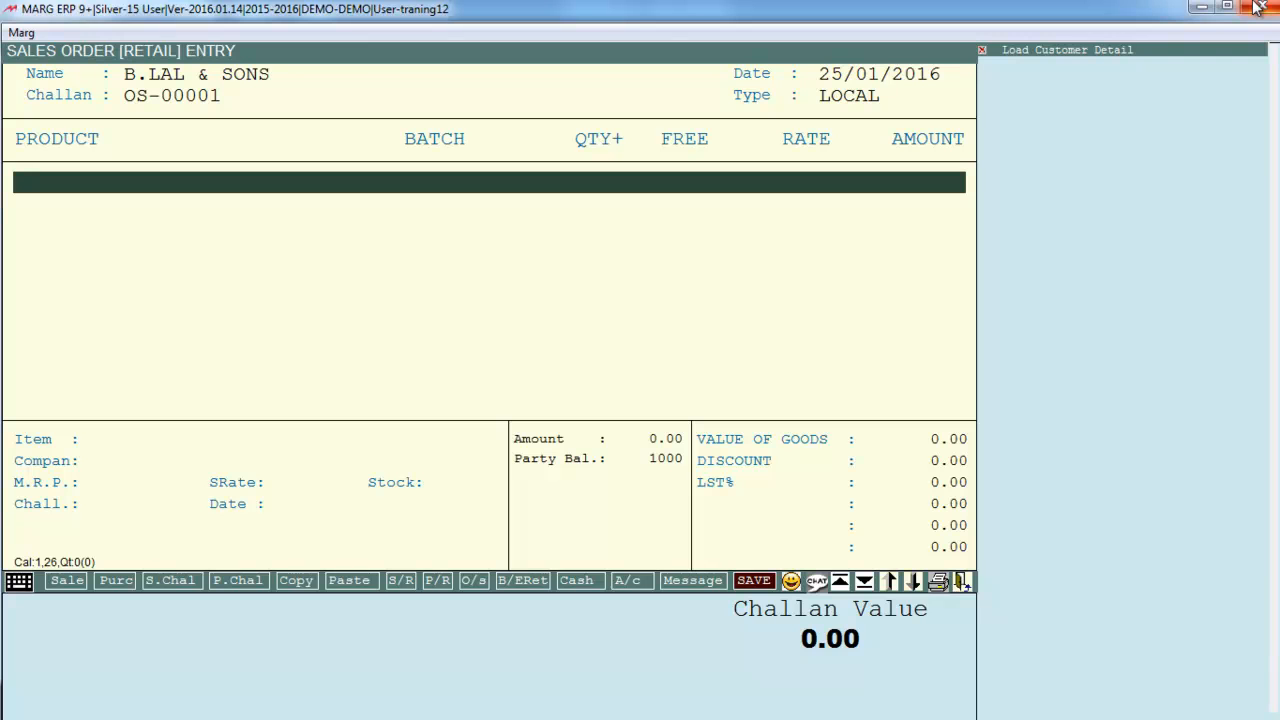
# Load quotation number 00002 into the sales order with batch selection on Issued
pyautogui.hotkey('ctrl', 't')
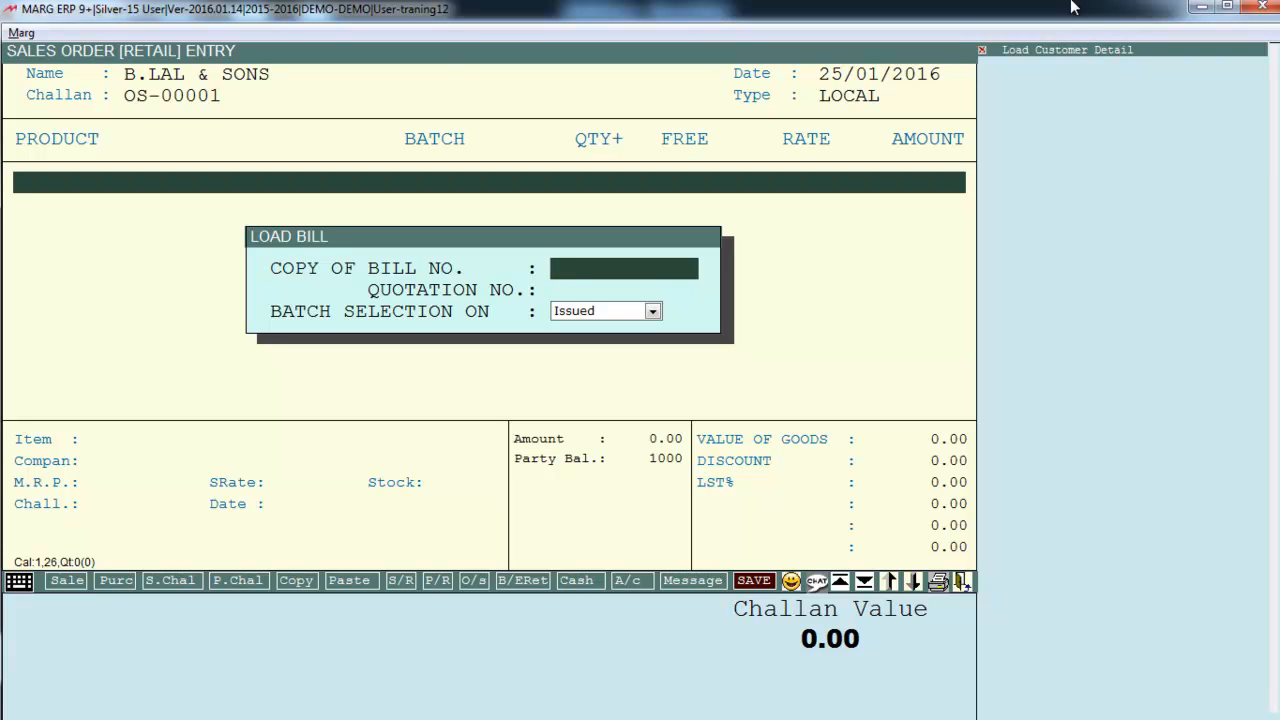
pyautogui.press('Return')
pyautogui.write('0000')
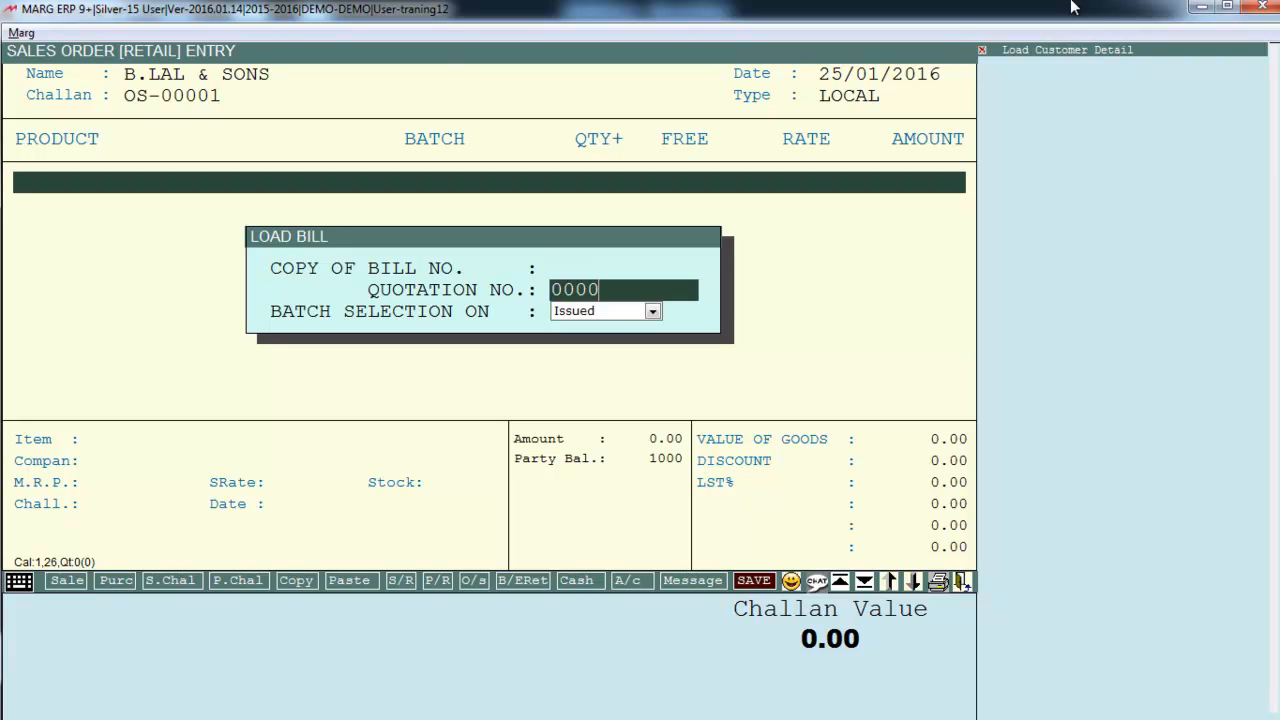
pyautogui.write('2')
pyautogui.press('Return')
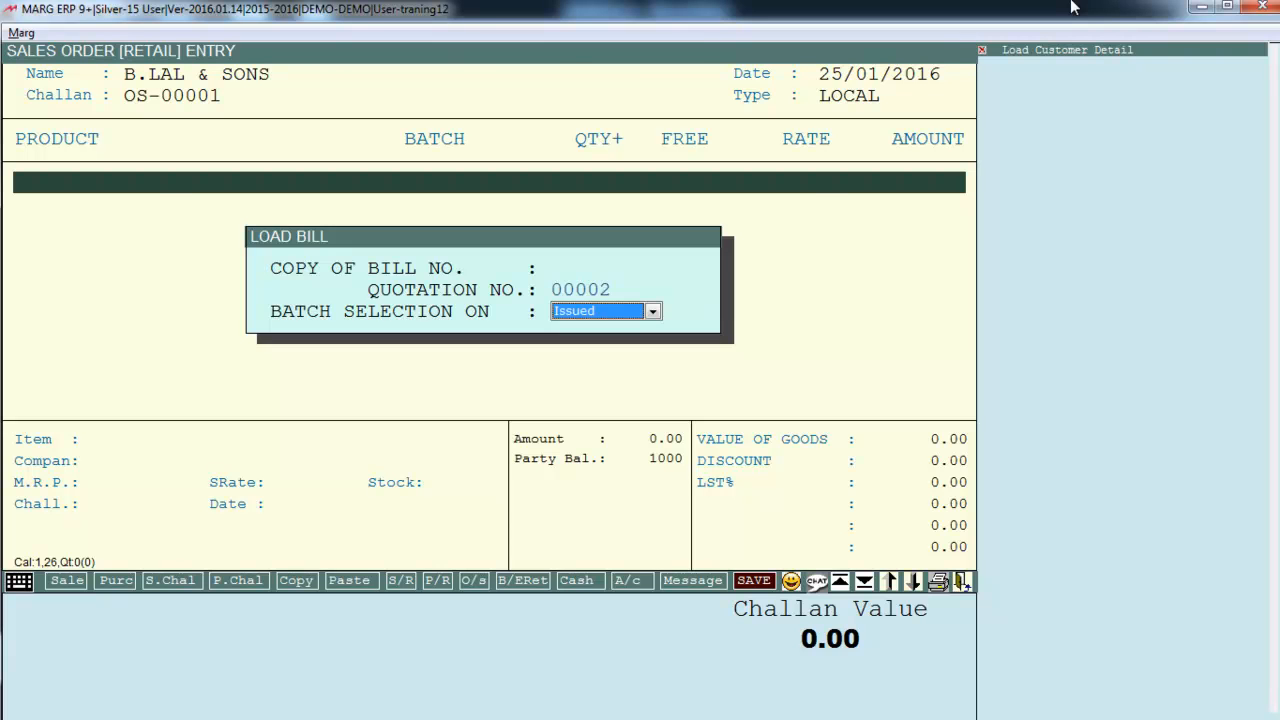
pyautogui.press('Return')
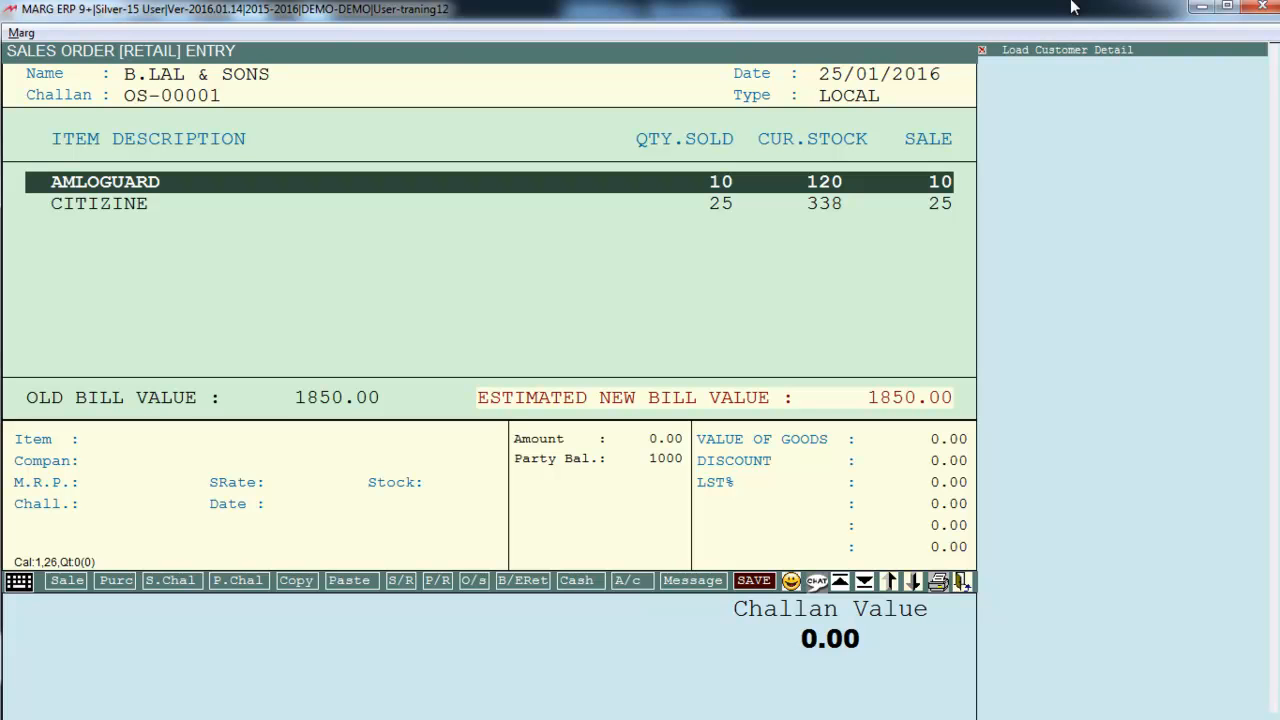
# Transfer the quotation's AMLOGUARD and CITIZINE items into the sales order and save the order
pyautogui.press('Down')
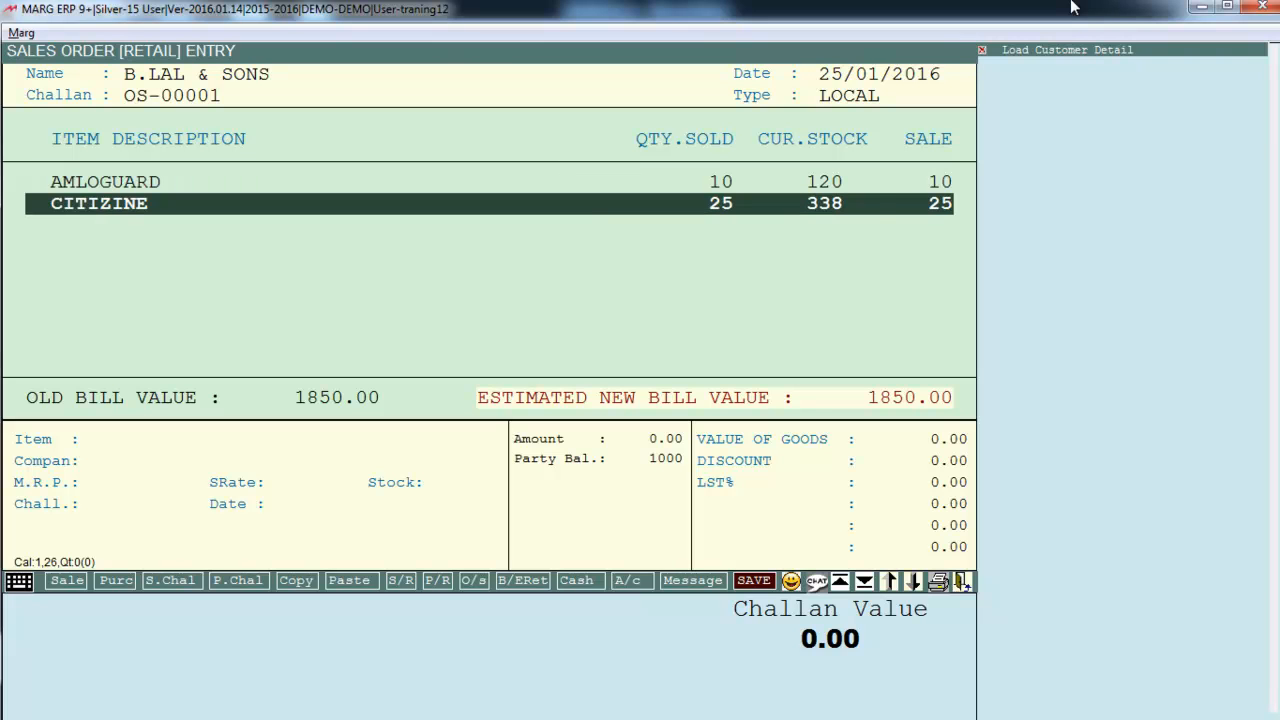
pyautogui.press('Return')
pyautogui.press('Return')
pyautogui.press('Escape')
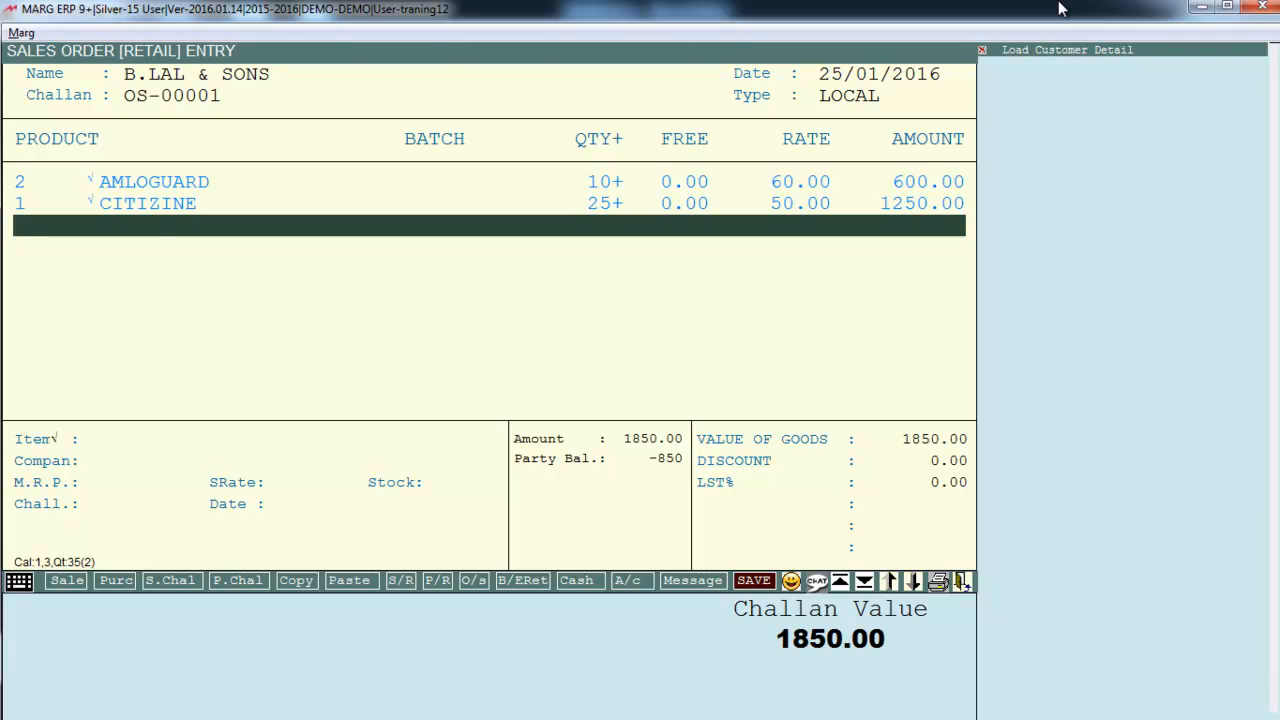
pyautogui.press('Escape')
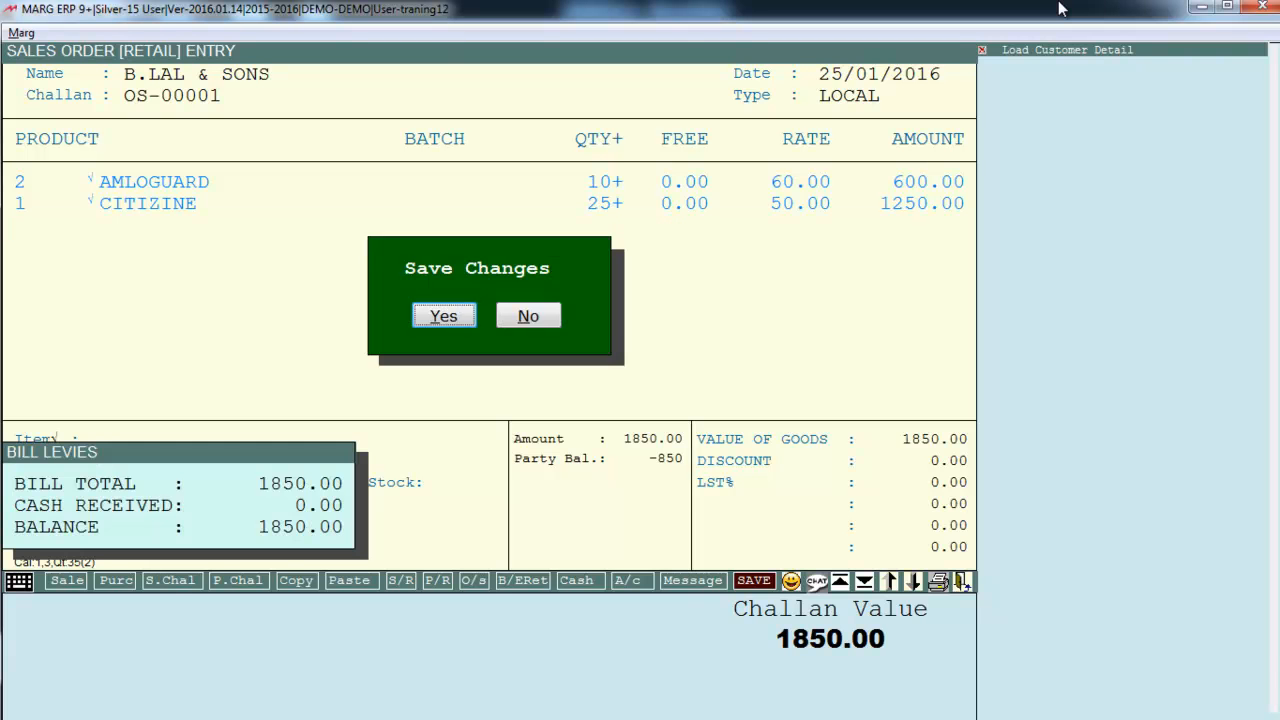
pyautogui.press('Return')
pyautogui.press('Escape')
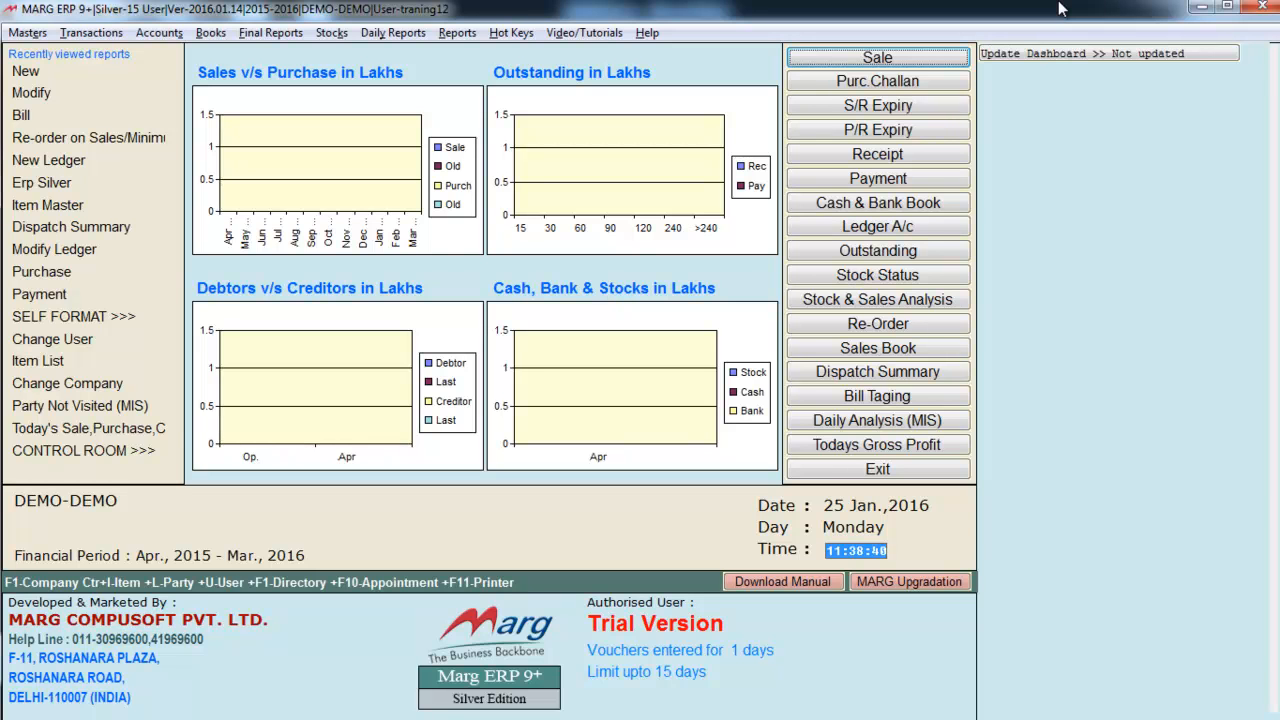
# Start a new sale challan dated 25/01/2016 for B.LAL & SONS
pyautogui.hotkey('alt', 't')
pyautogui.press('Return')
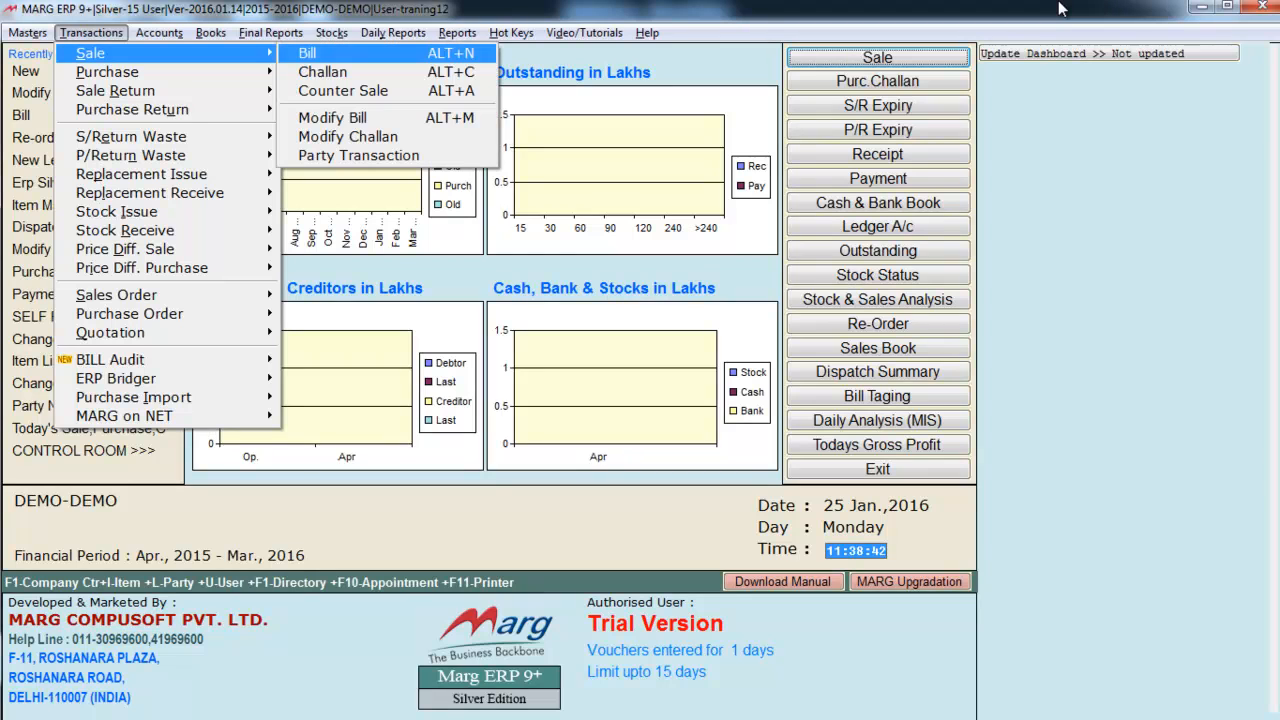
pyautogui.press('Down')
pyautogui.press('Return')
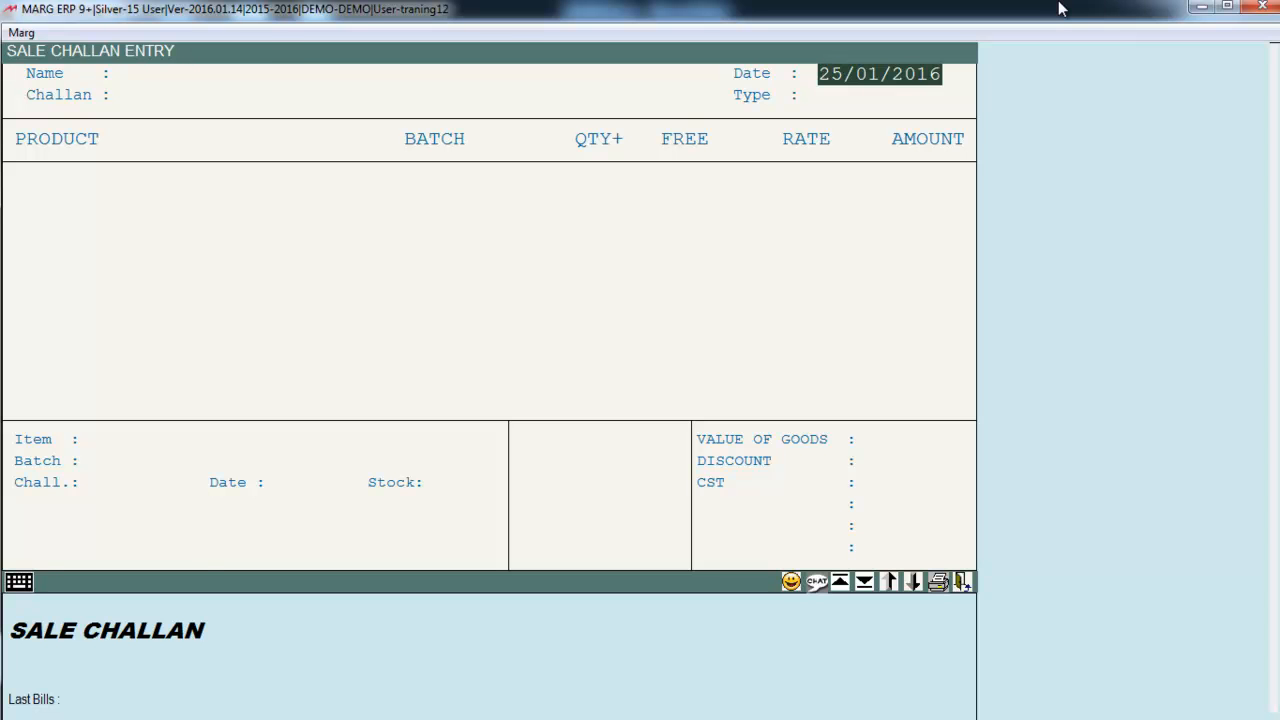
pyautogui.press('Return')
pyautogui.press('Return')
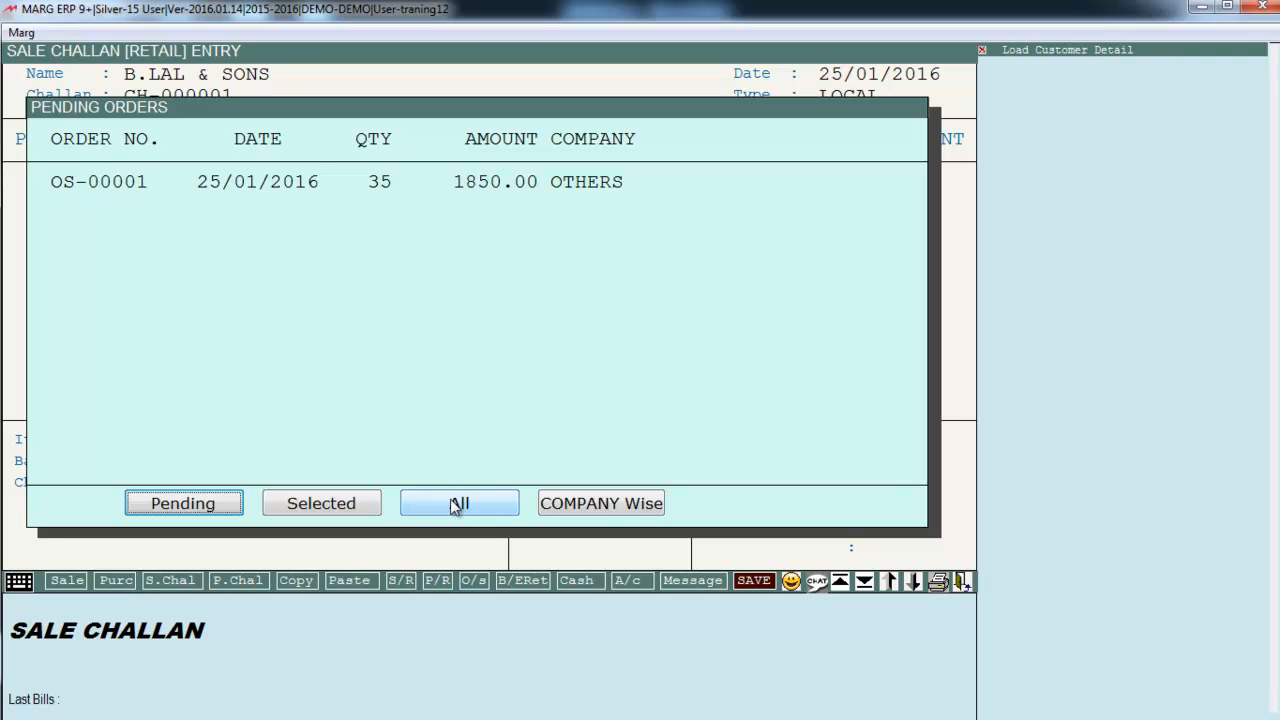
# Select the pending order dated 25/01/2016 and load its AMLOGUARD and CITIZINE items into the sale challan
pyautogui.click(335, 503)
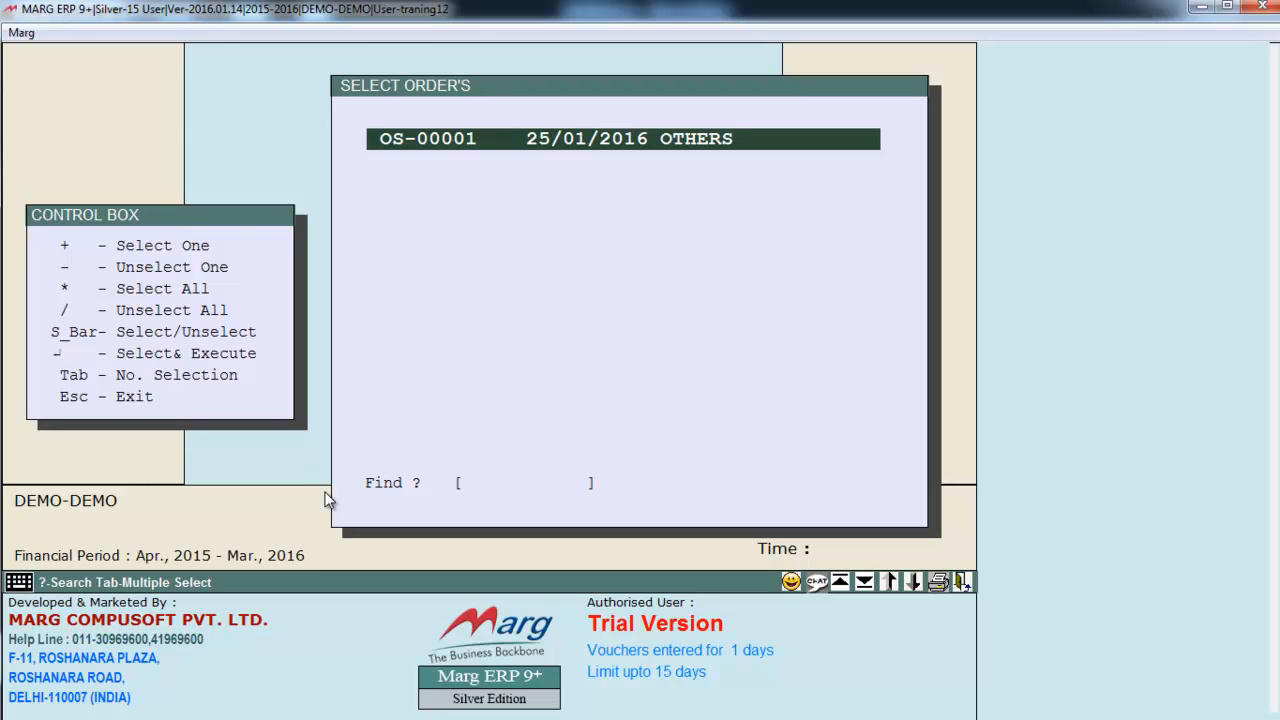
pyautogui.press('space')
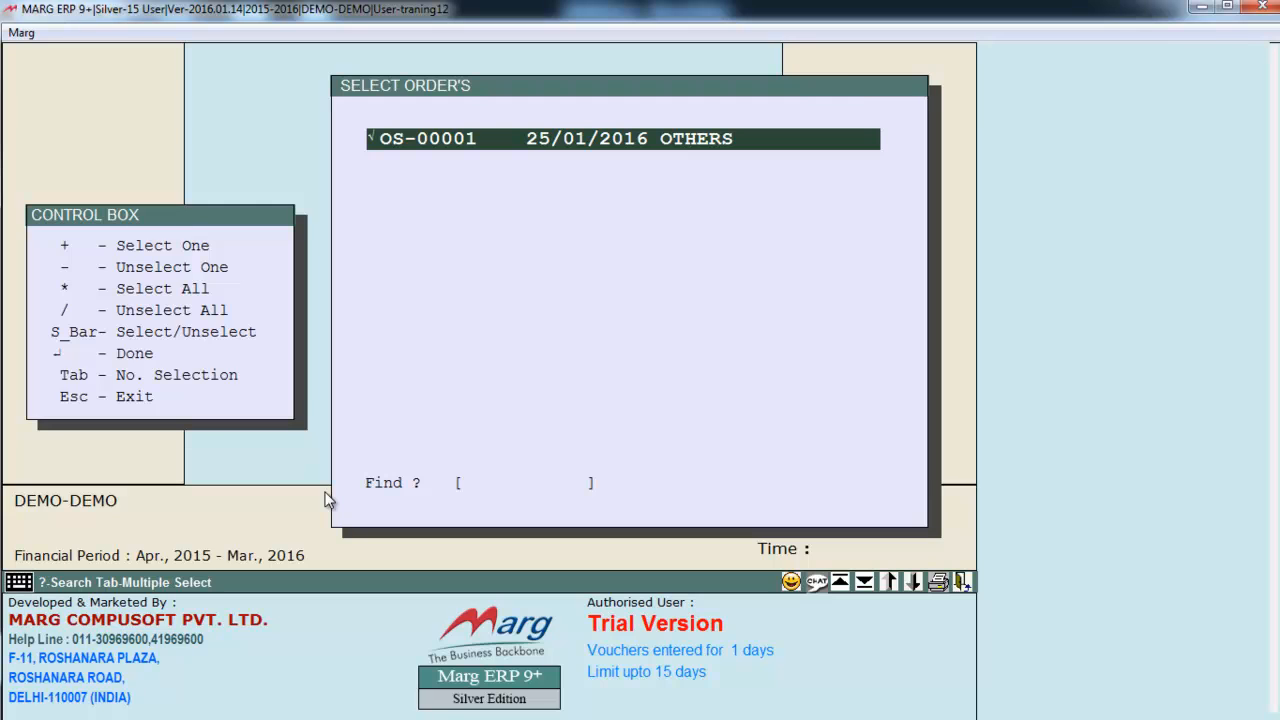
pyautogui.press('Return')
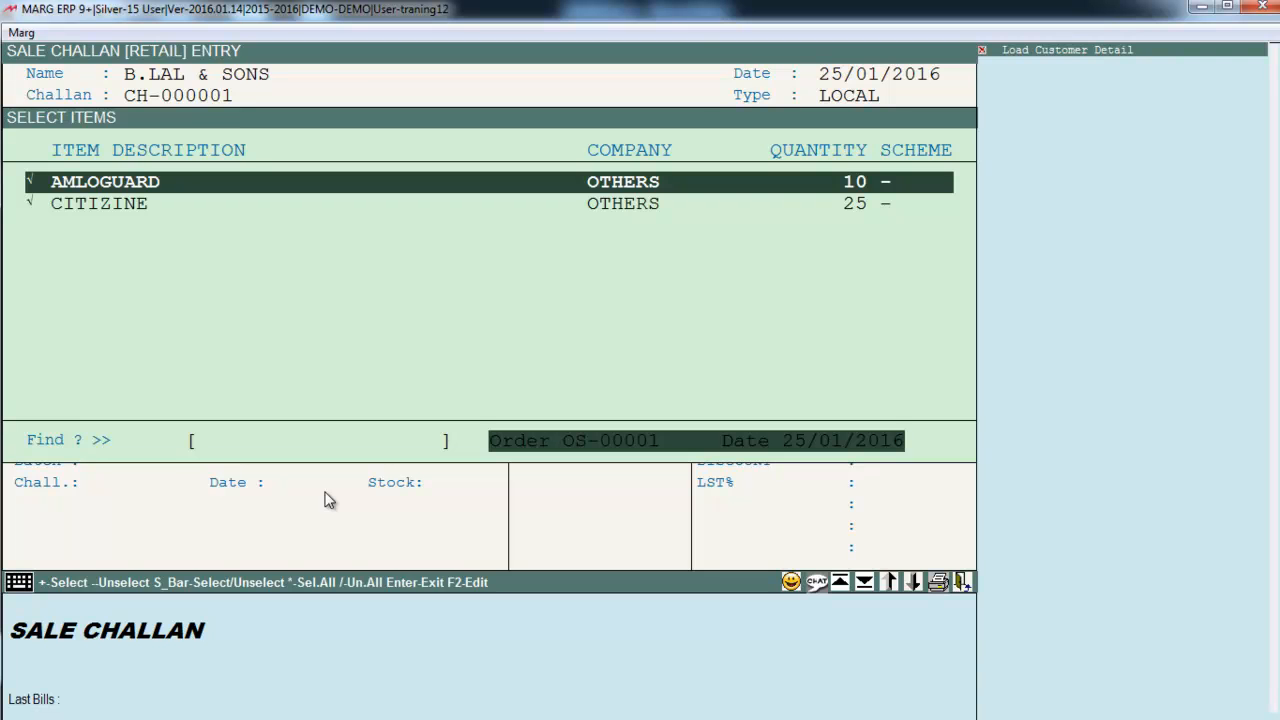
pyautogui.press('Down')
pyautogui.press('Up')
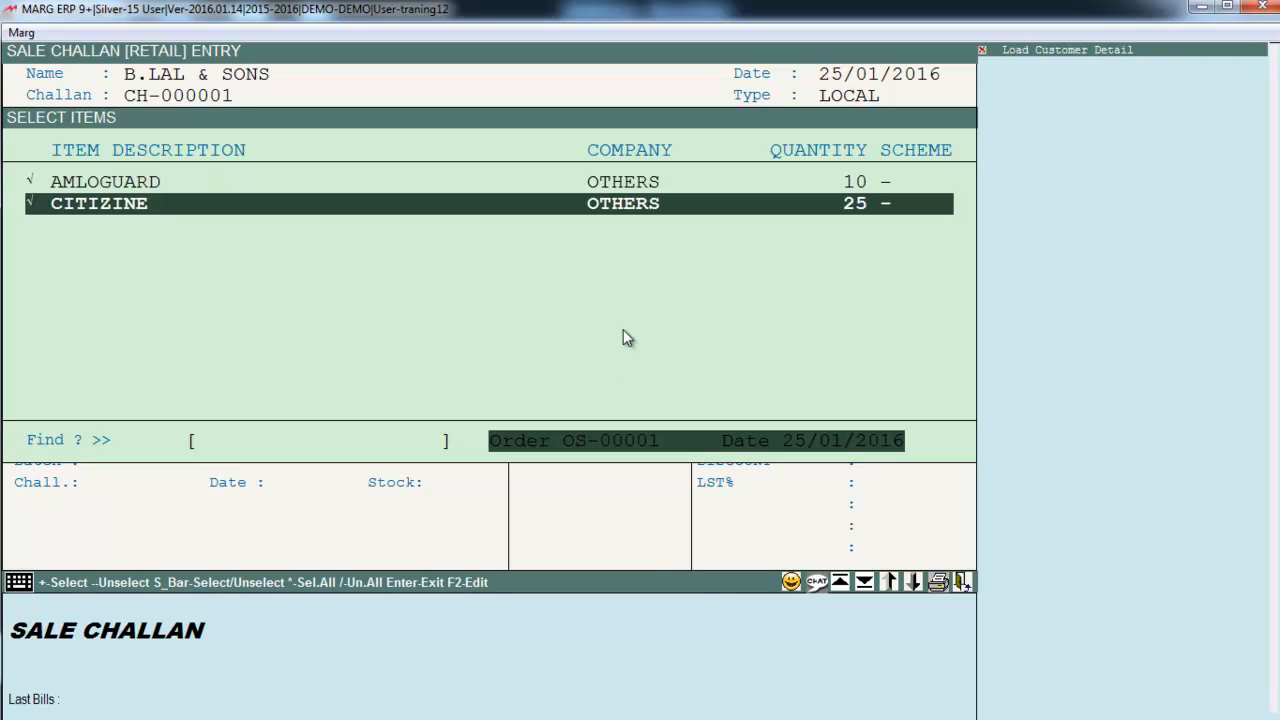
pyautogui.press('Return')
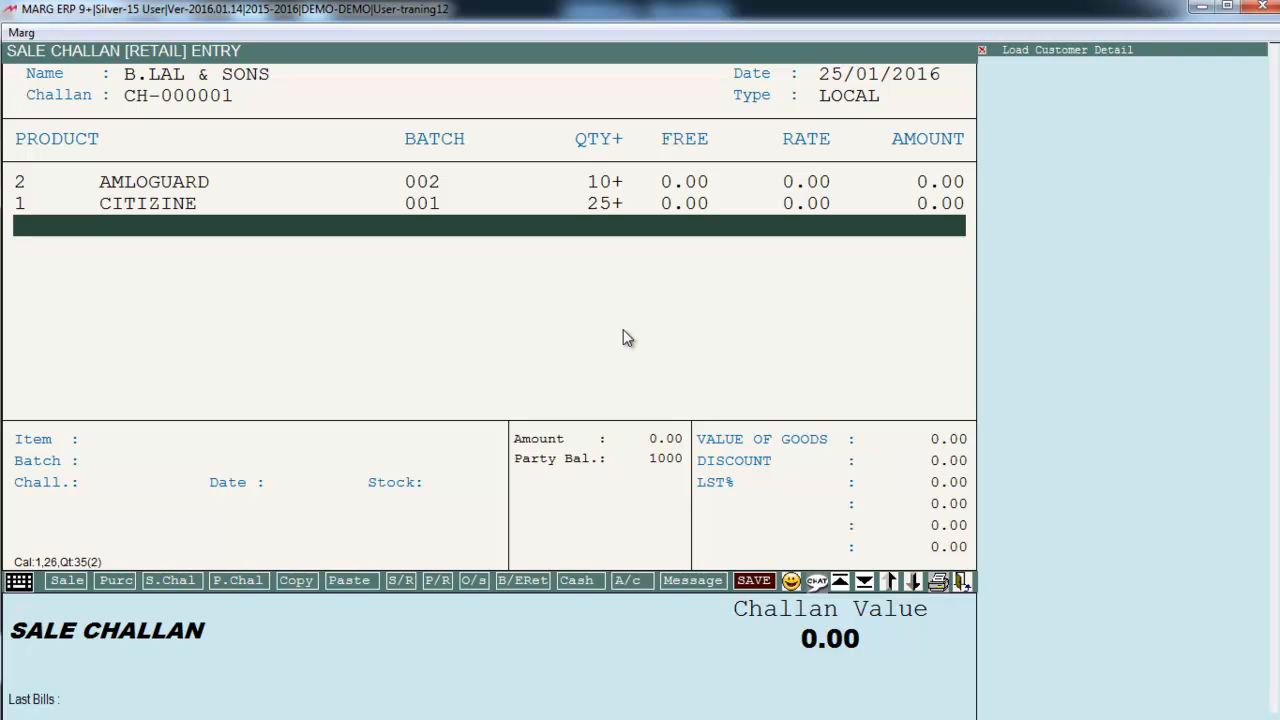
# Save the sale challan and close its printing options without printing
pyautogui.press('Escape')
pyautogui.press('Return')
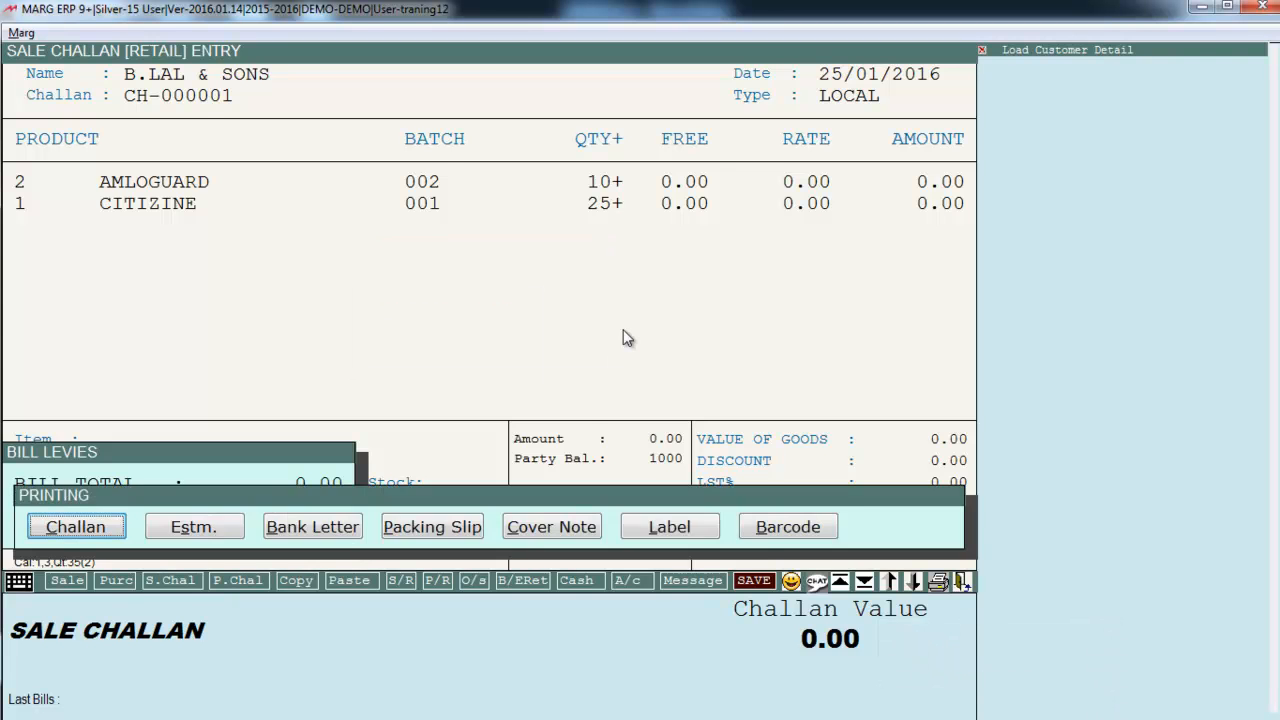
pyautogui.press('Escape')
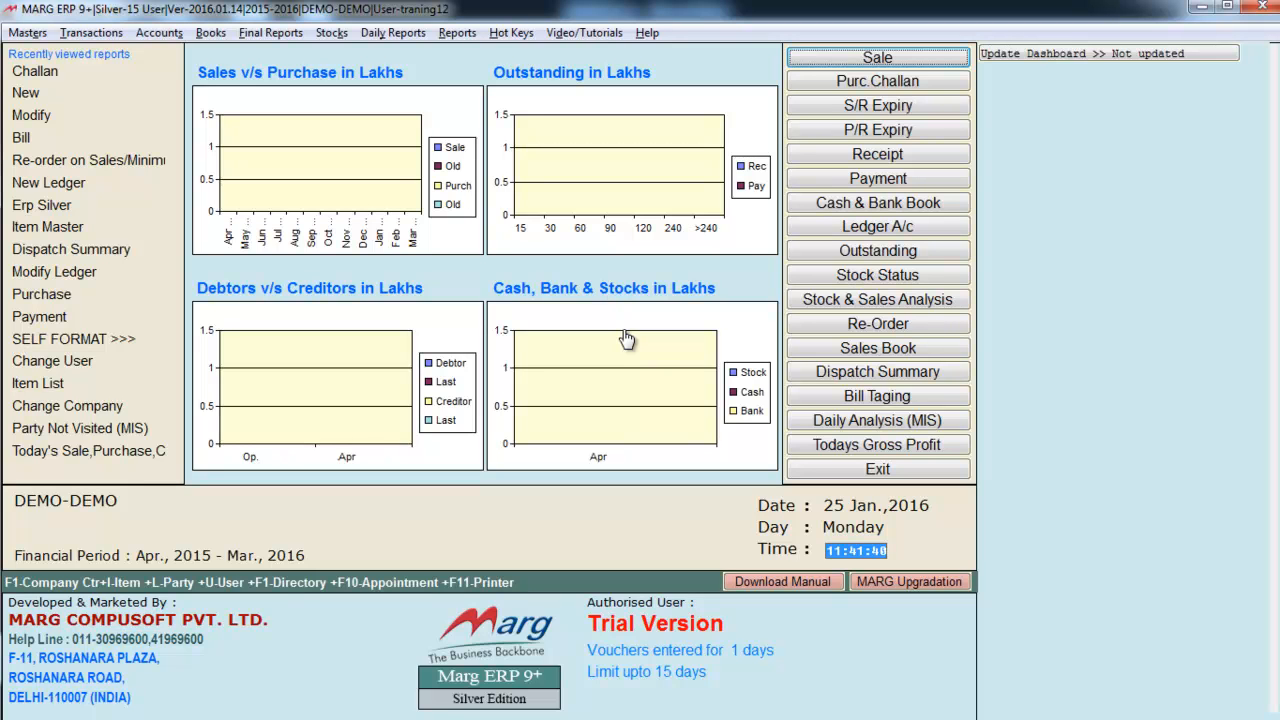
# Start a new local sale bill dated 25/01/2016 for B.LAL & SONS
pyautogui.hotkey('alt', 't')
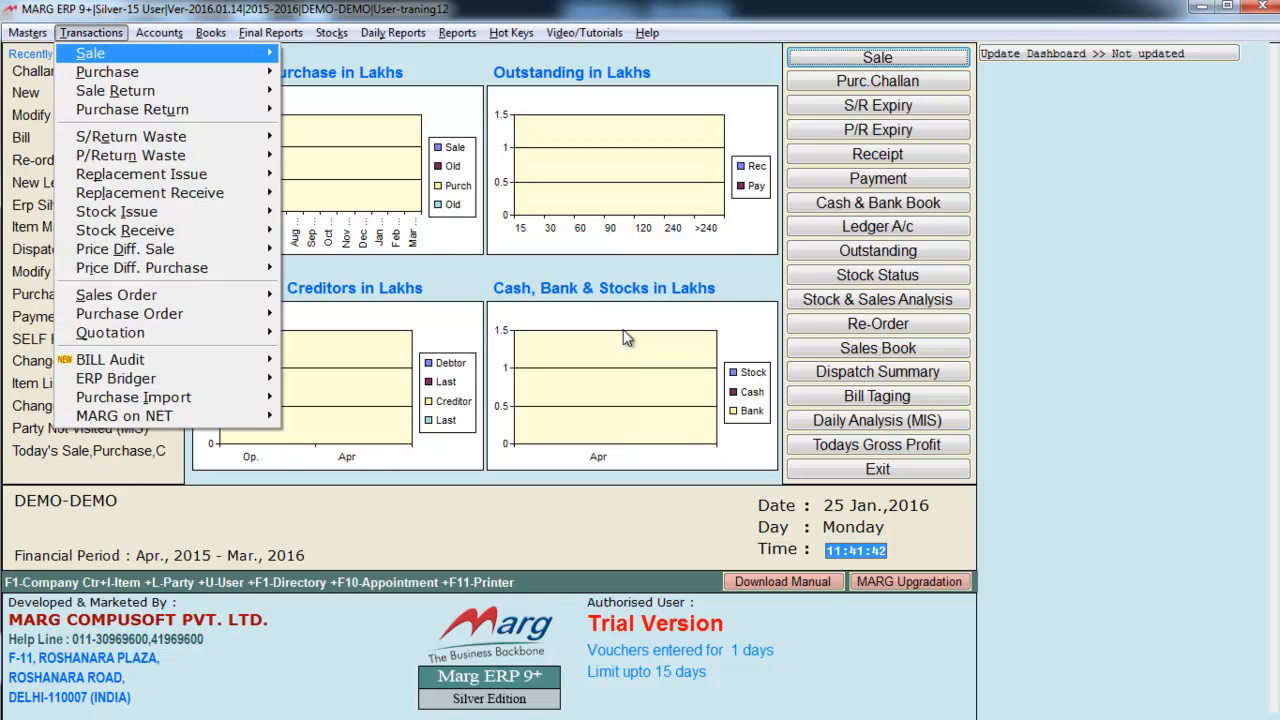
pyautogui.press('Right')
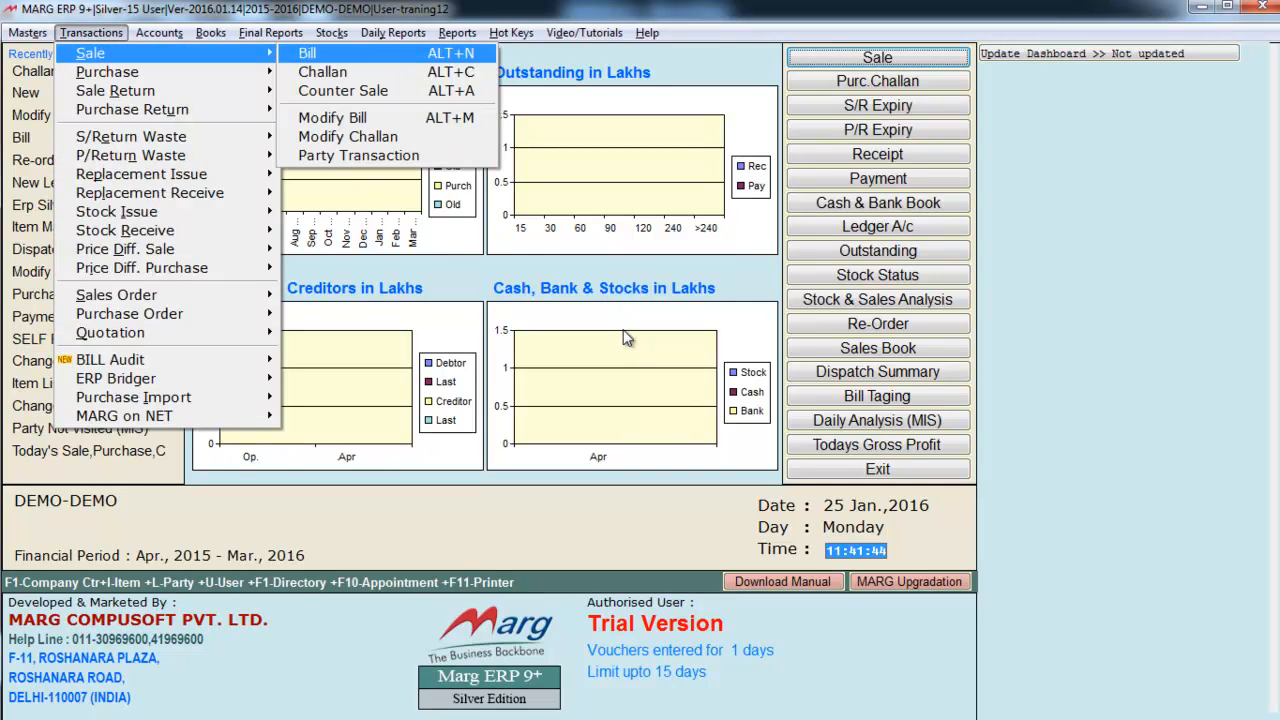
pyautogui.press('Return')
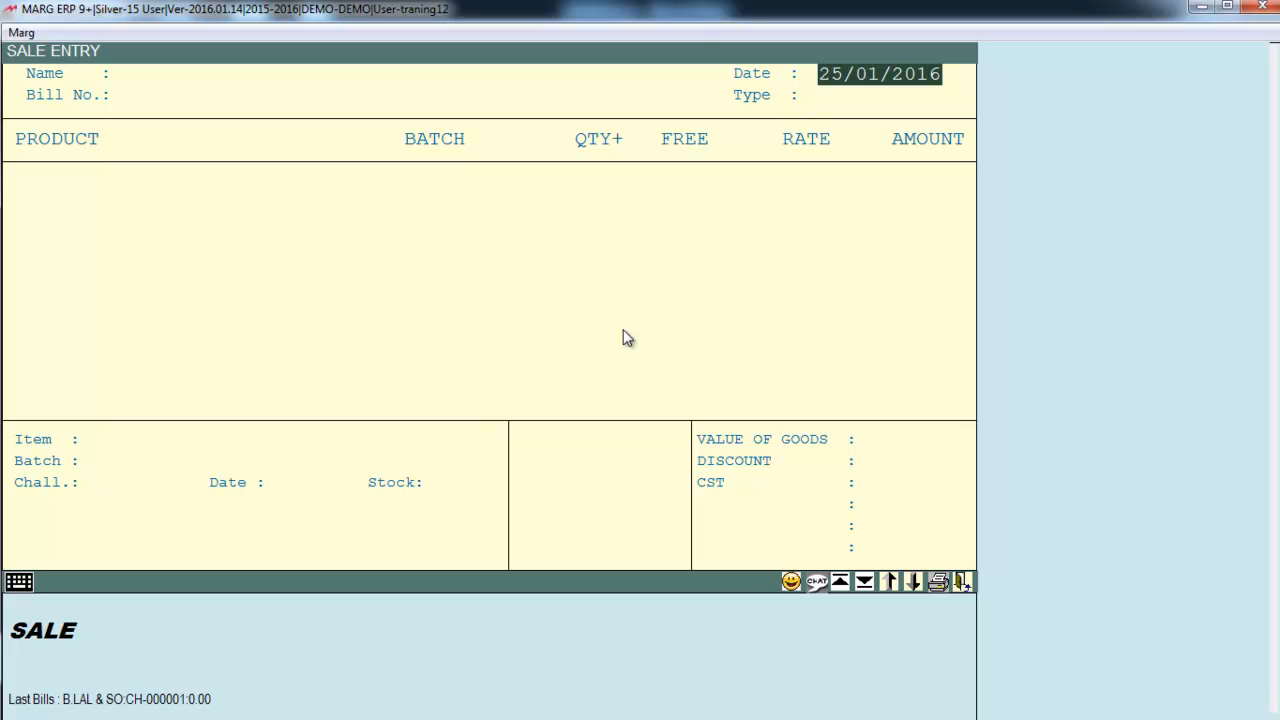
pyautogui.press('Return')
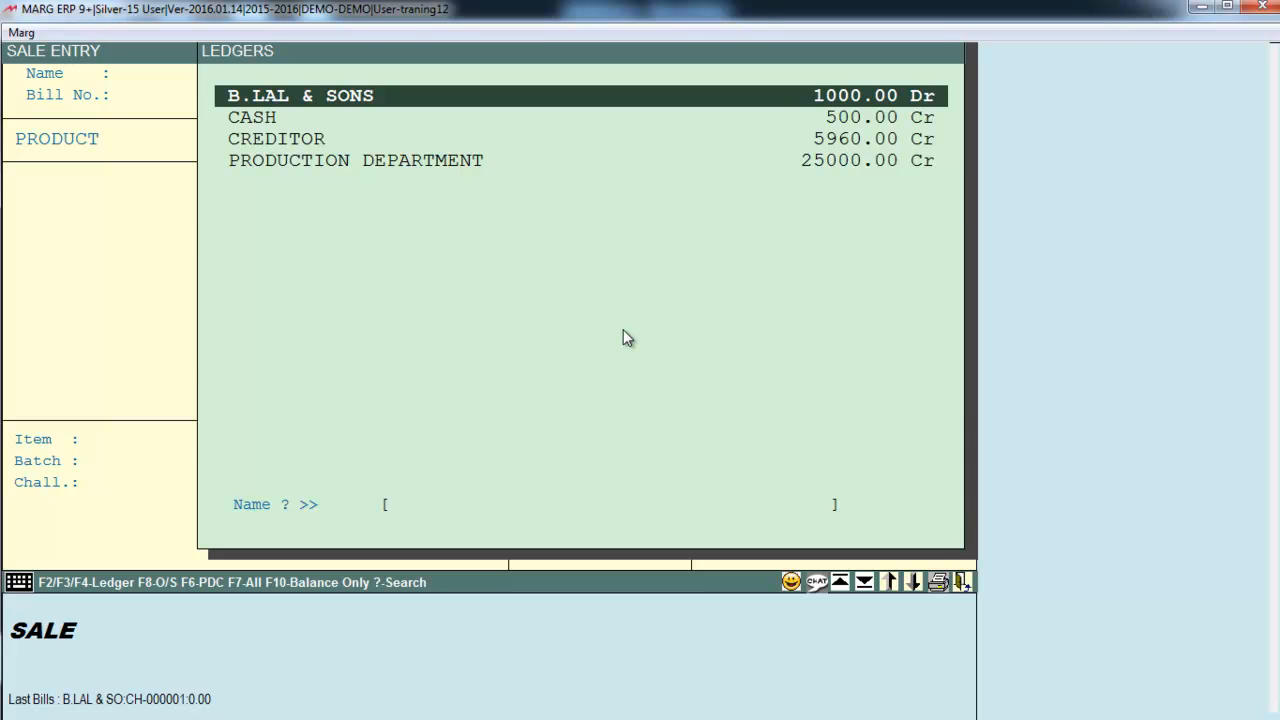
pyautogui.press('Return')
pyautogui.press('Return')
pyautogui.press('Return')
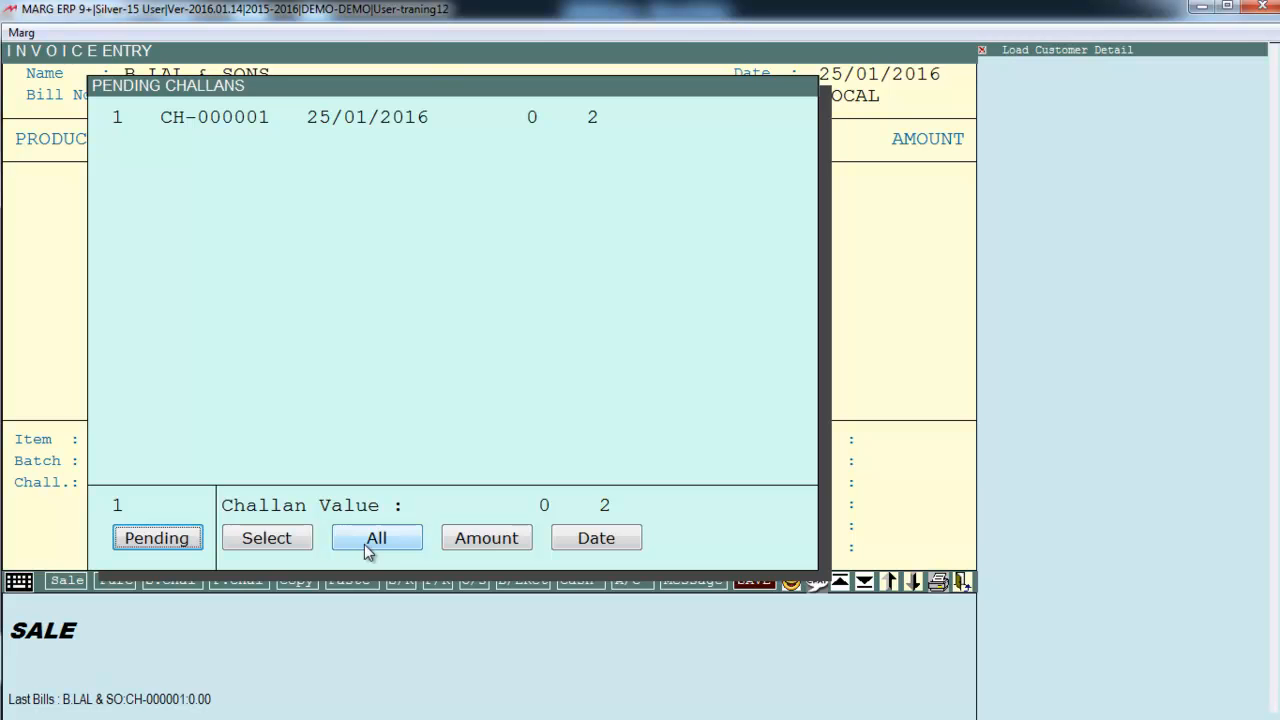
# Load the AMLOGUARD and CITIZINE items from the selected pending challan into the sale bill and save it
pyautogui.click(257, 545)
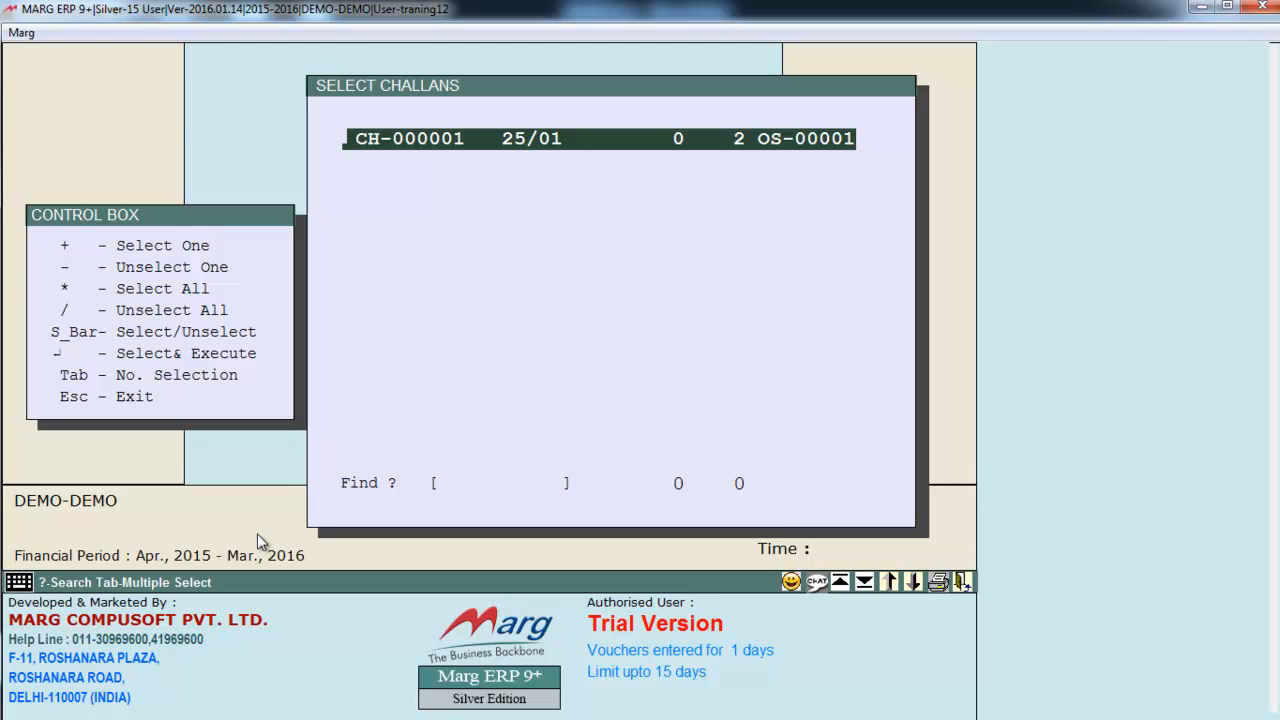
pyautogui.press('space')
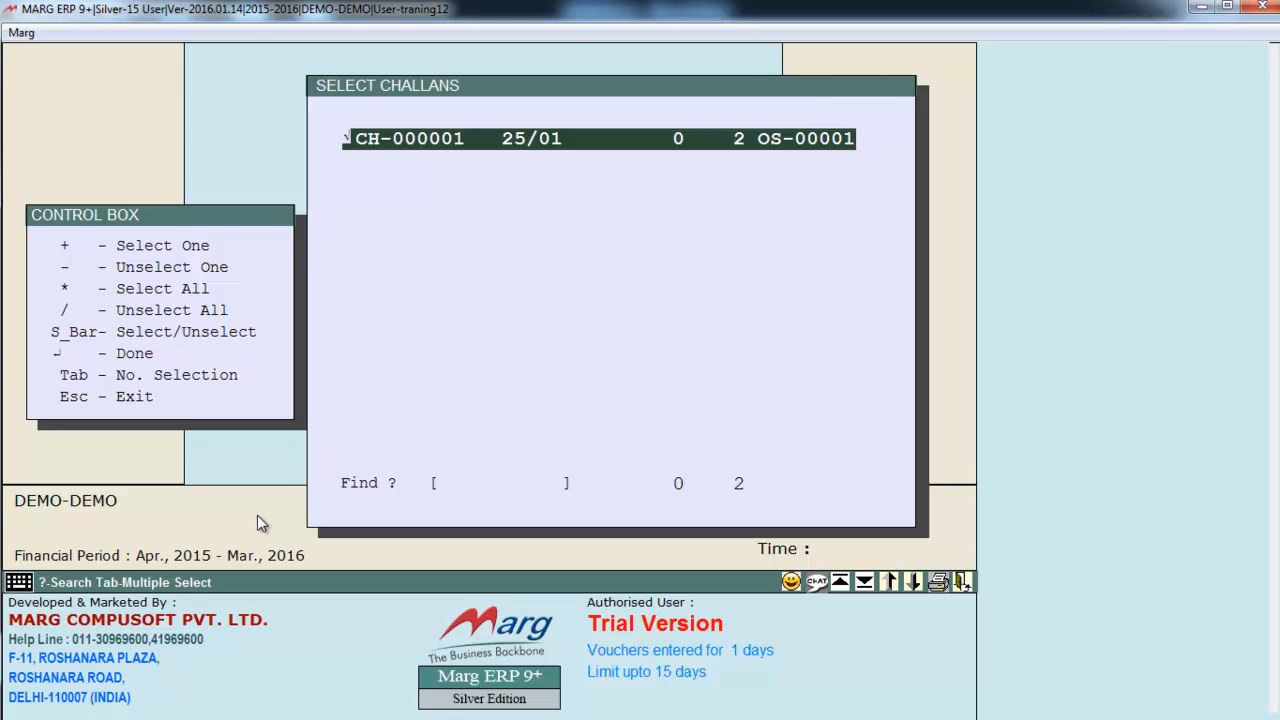
pyautogui.press('Return')
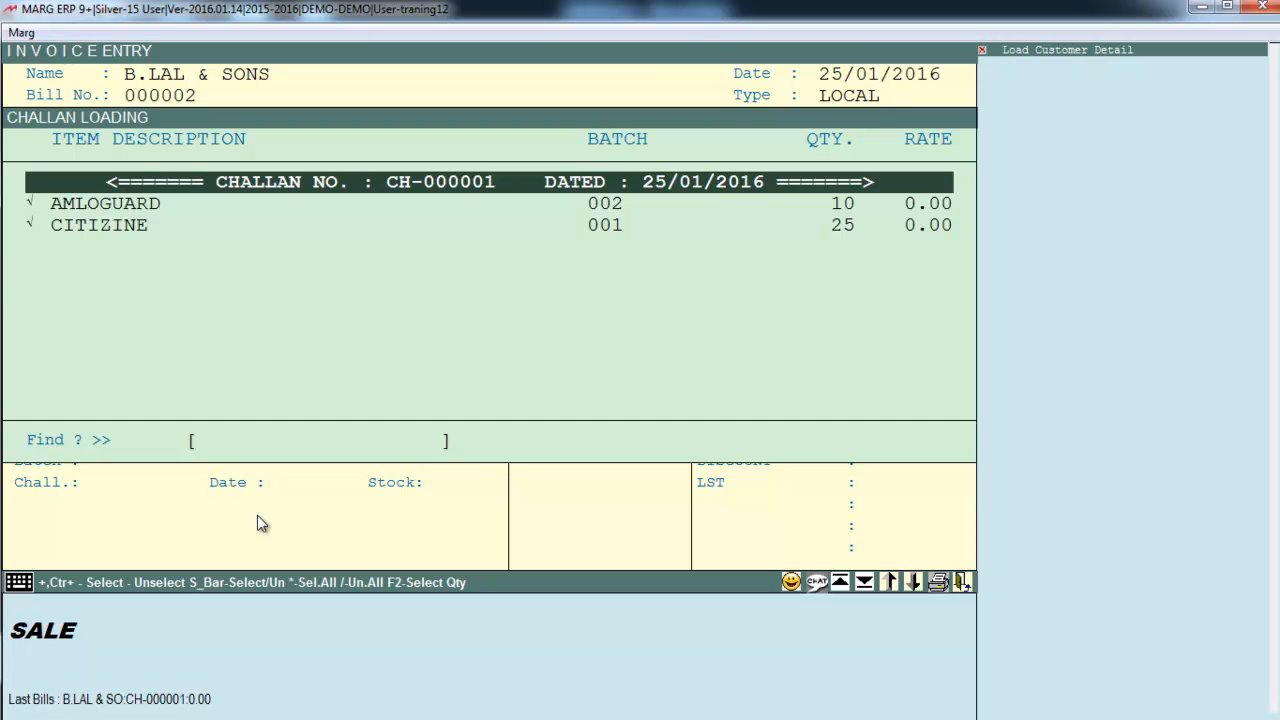
pyautogui.press('Down')
pyautogui.press('Return')
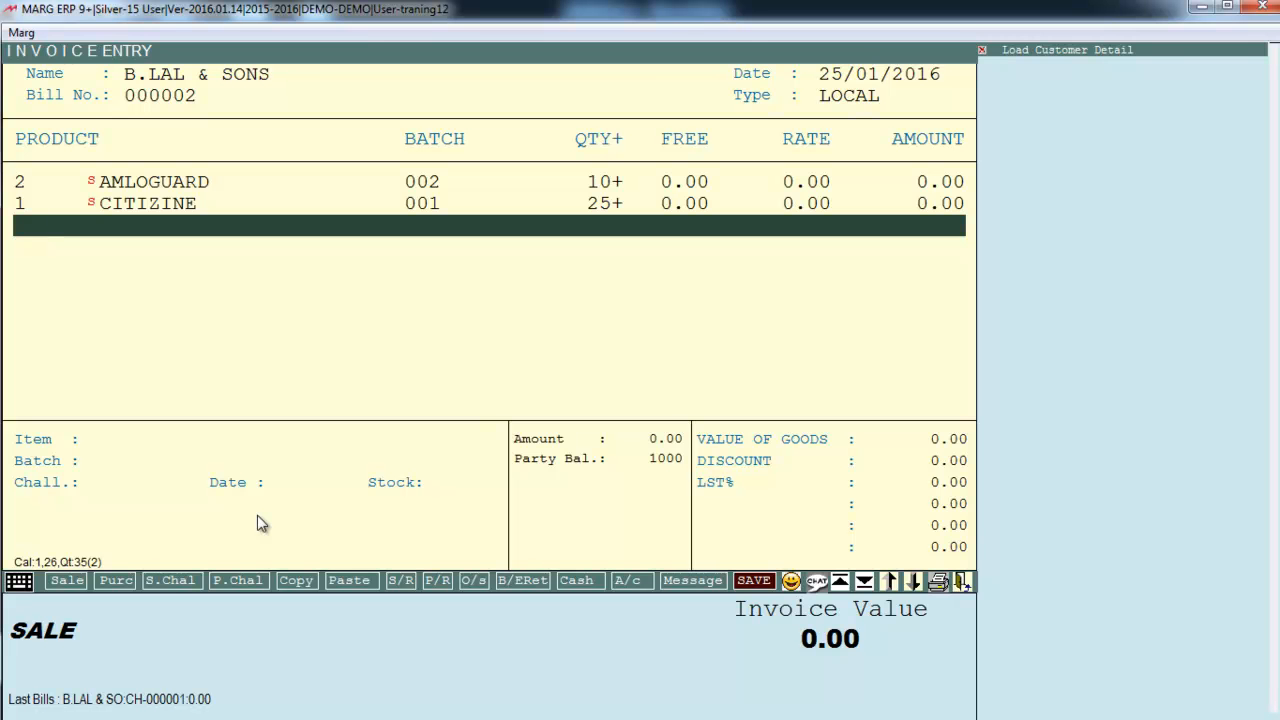
pyautogui.hotkey('ctrl', 'w')
pyautogui.press('Escape')
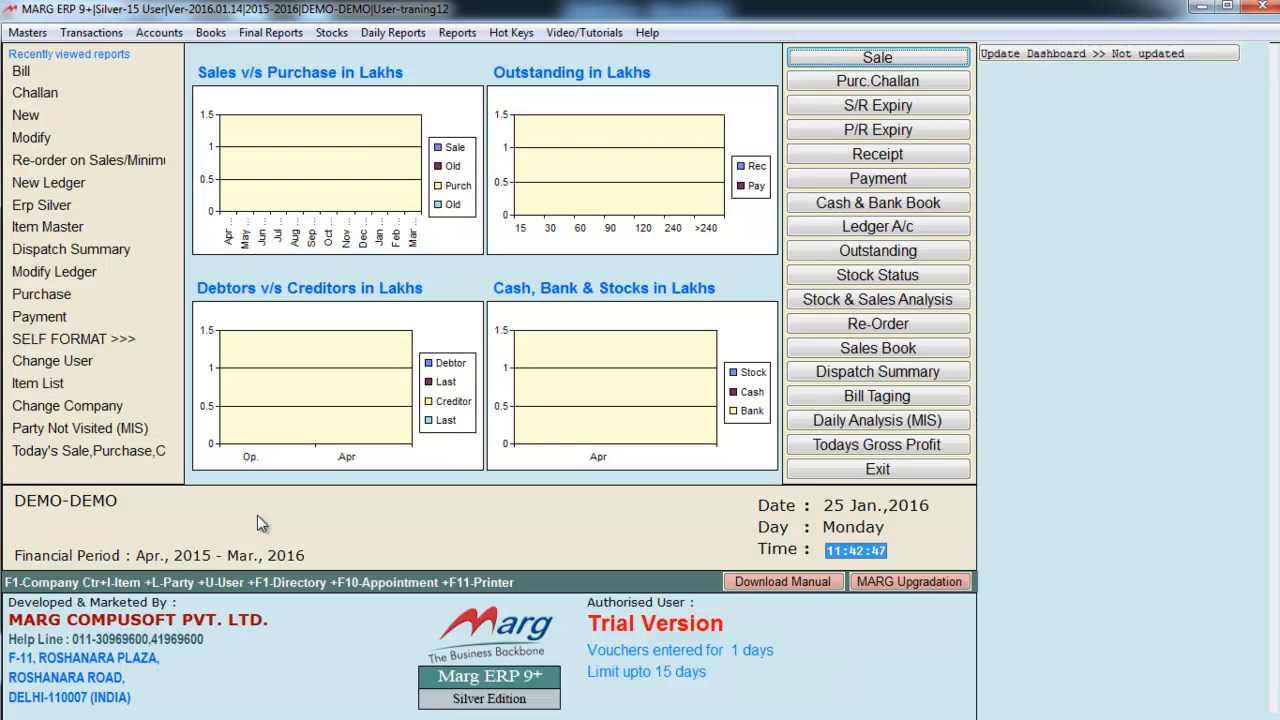